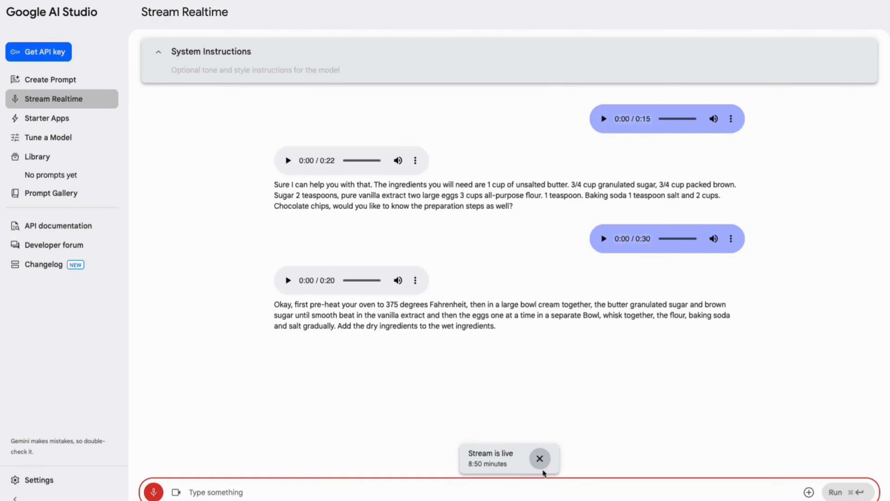
End the live voice stream with Gemini and start a webcam session with Show Gemini
{"action": "left_click", "coordinate": [541, 459]}
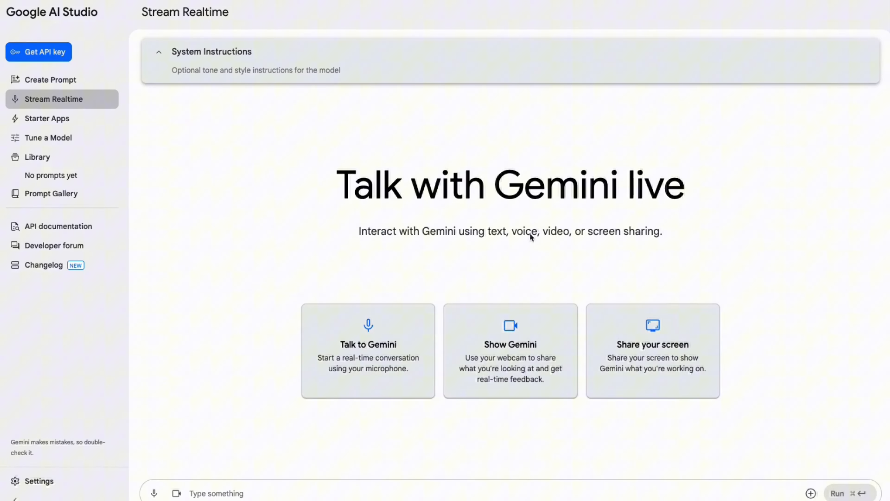
{"action": "left_click", "coordinate": [526, 343]}
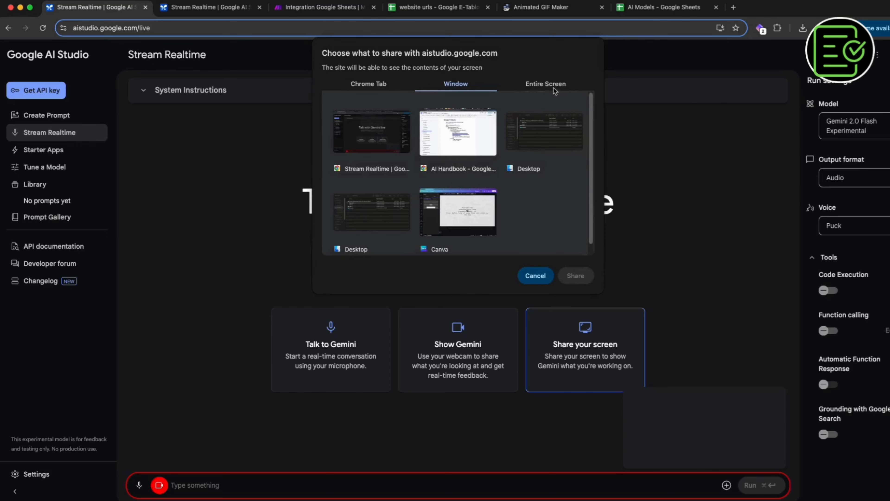
Share the entire Screen 2 with Gemini for the realtime session
{"action": "left_click", "coordinate": [546, 83]}
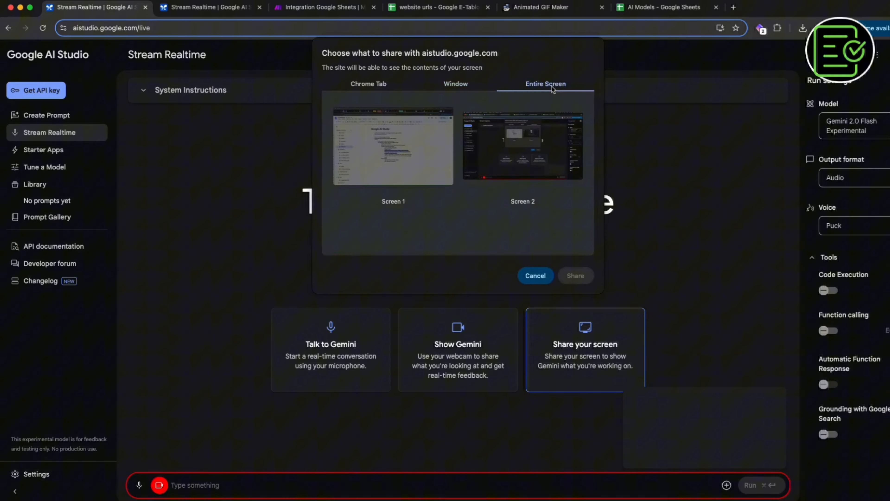
{"action": "left_click", "coordinate": [543, 162]}
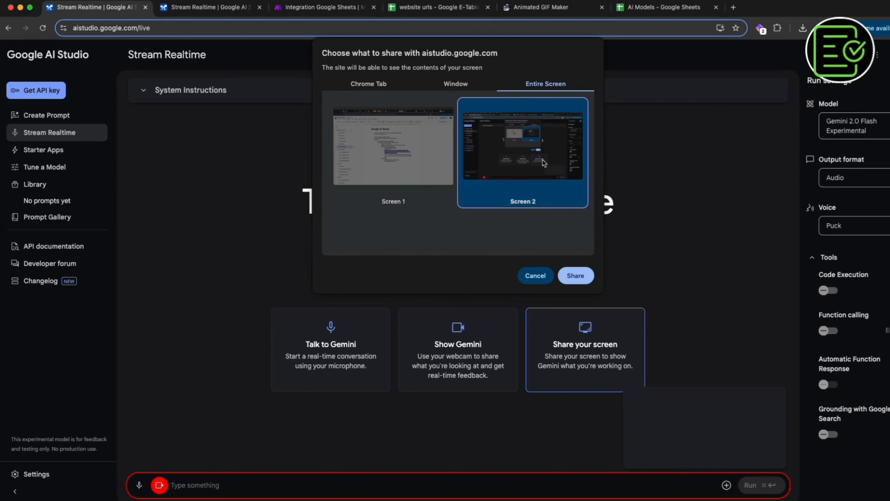
{"action": "left_click", "coordinate": [587, 279]}
Switch to the AI Models Google Sheet and insert one empty column before the Open Sourced? column
{"action": "left_click", "coordinate": [655, 6]}
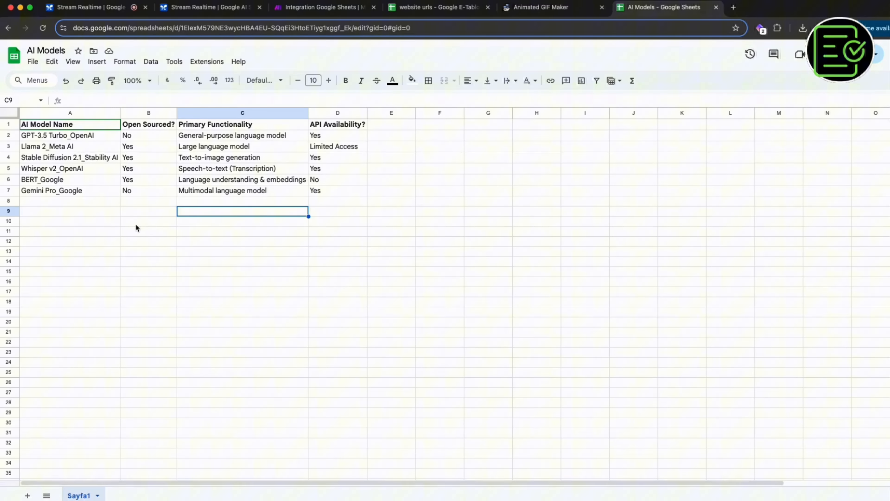
{"action": "left_click", "coordinate": [84, 136]}
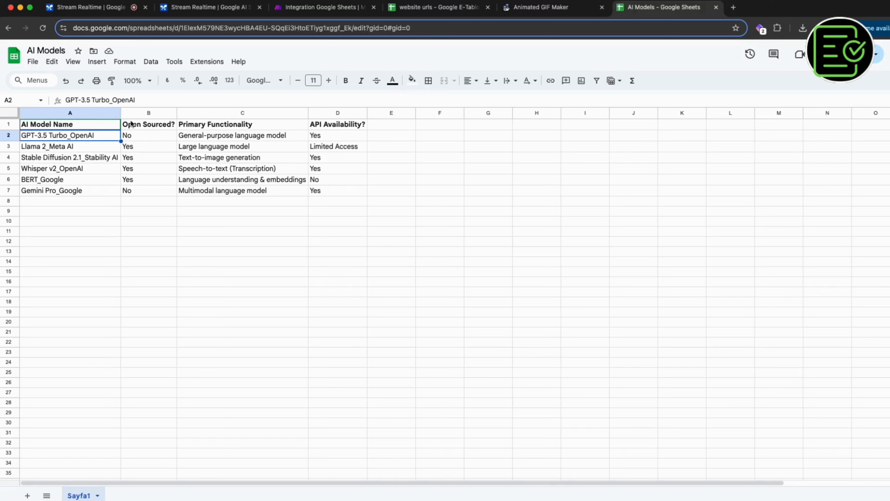
{"action": "left_click", "coordinate": [148, 113]}
{"action": "right_click", "coordinate": [148, 113]}
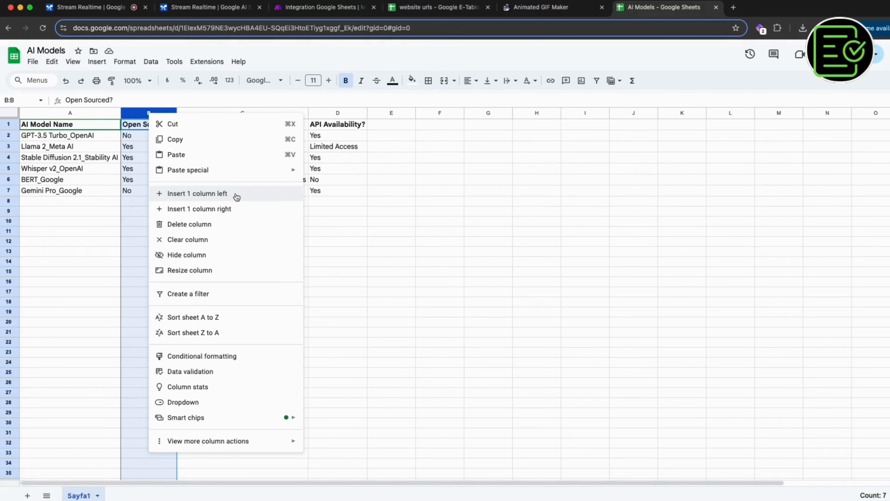
{"action": "left_click", "coordinate": [197, 198]}
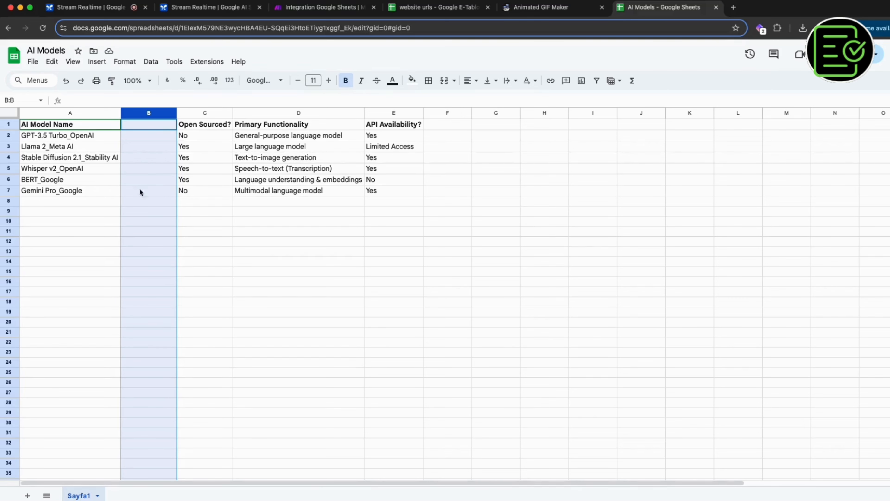
Enter "Company Name" as the header of the empty column B
{"action": "left_click", "coordinate": [142, 123]}
{"action": "double_click", "coordinate": [144, 123]}
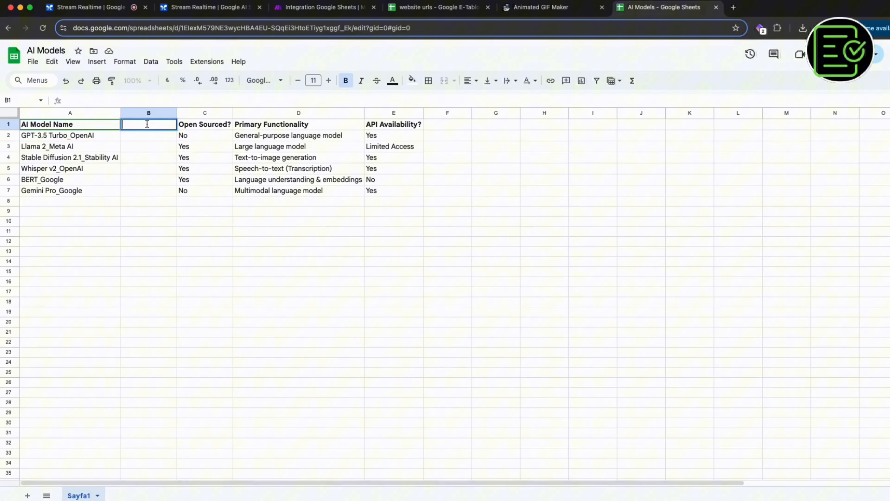
{"action": "type", "text": "Company Name"}
{"action": "left_click", "coordinate": [160, 139]}
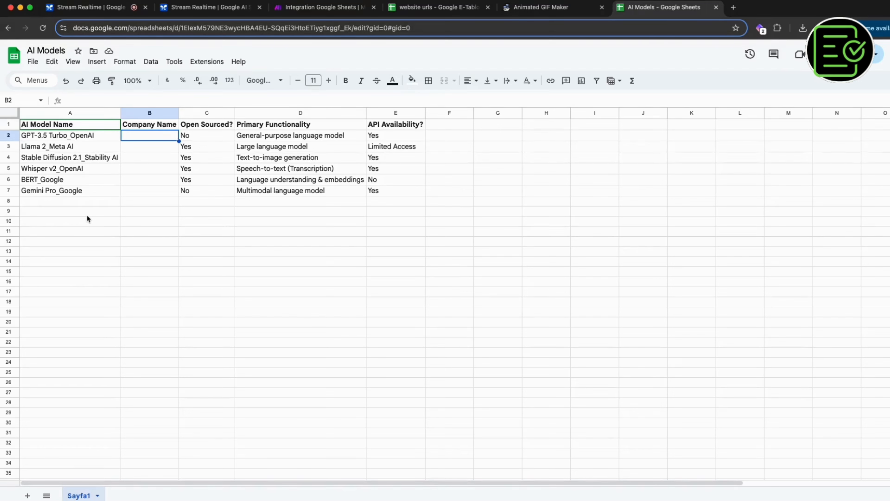
Split the AI Model Name column into two columns using a custom underscore "_" separator
{"action": "left_click", "coordinate": [72, 113]}
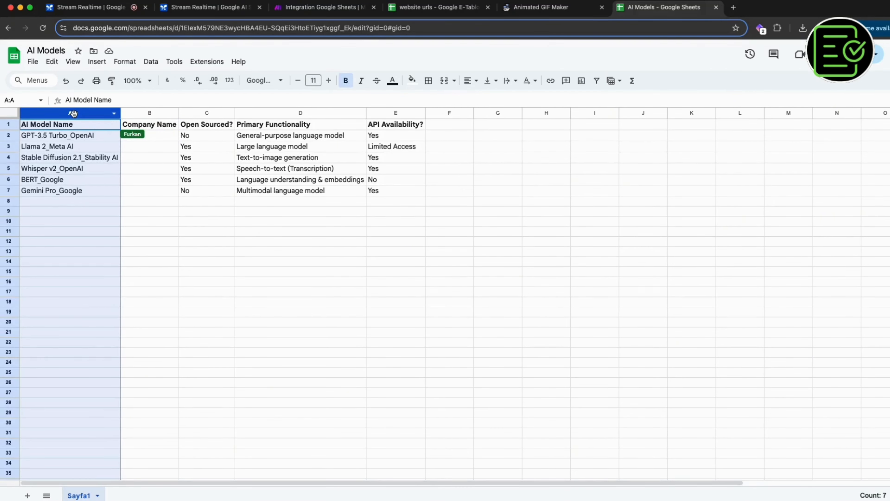
{"action": "left_click", "coordinate": [151, 63]}
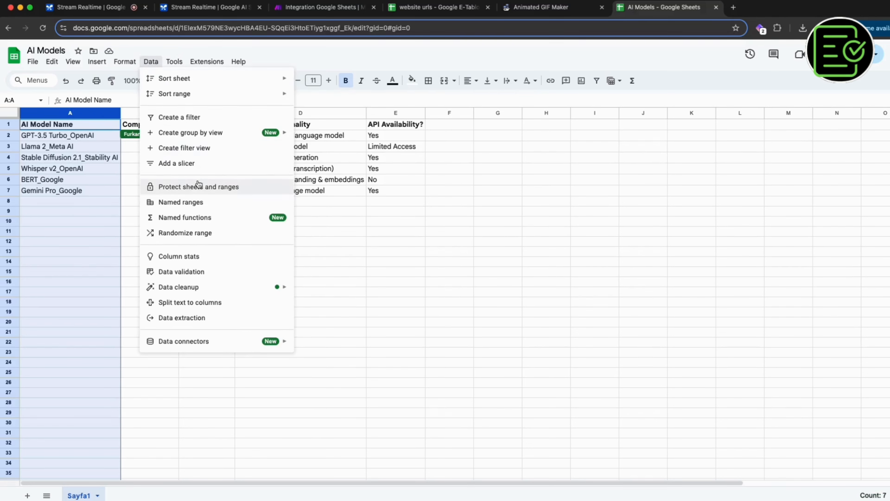
{"action": "left_click", "coordinate": [210, 302]}
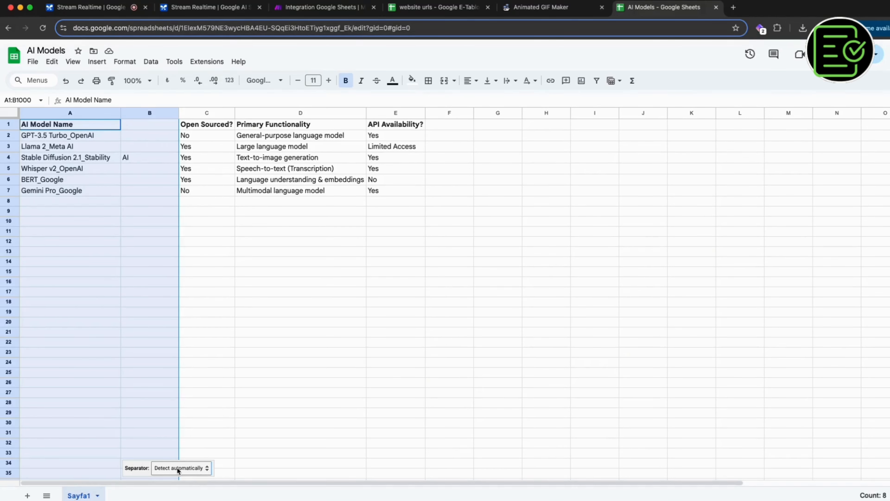
{"action": "left_click", "coordinate": [188, 468]}
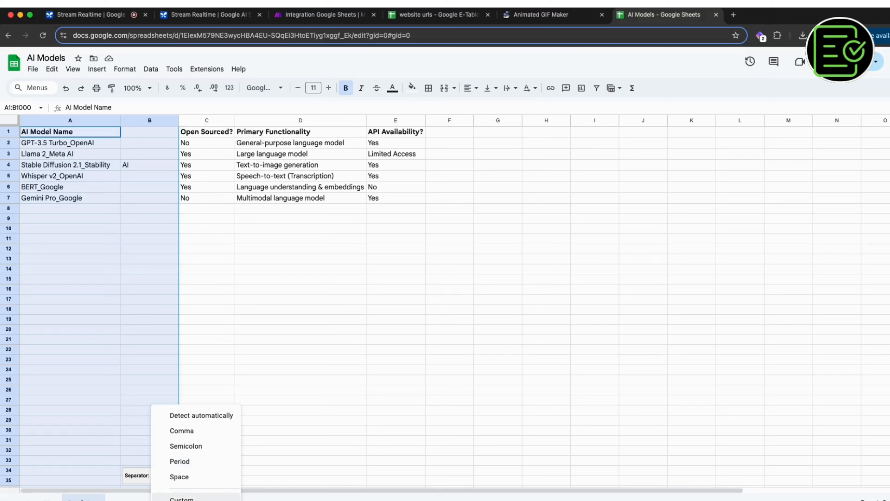
{"action": "left_click", "coordinate": [181, 498]}
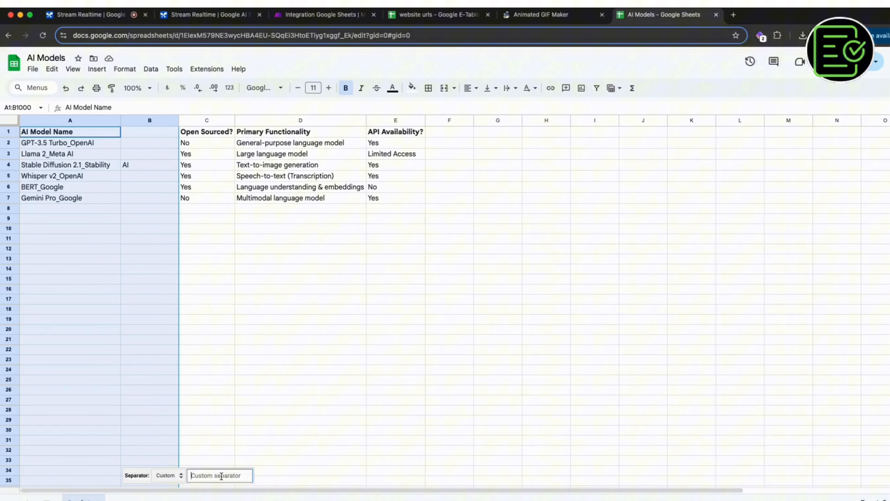
{"action": "type", "text": "_"}
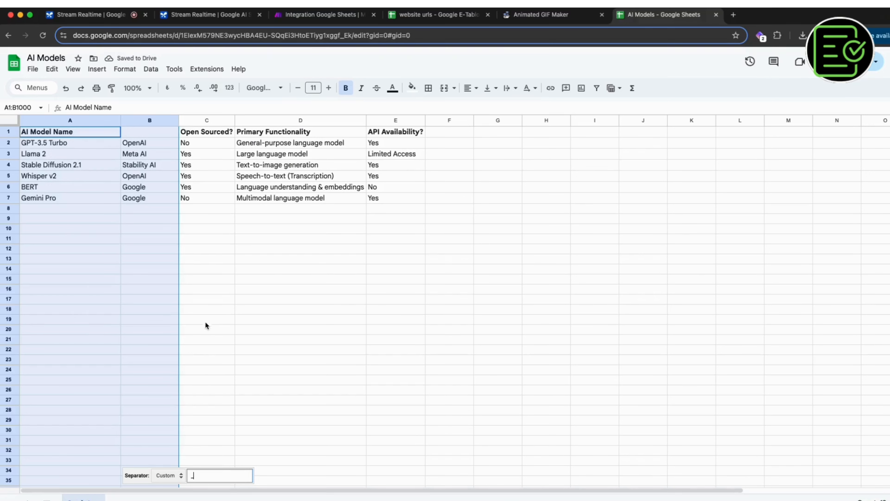
{"action": "left_click", "coordinate": [216, 313]}
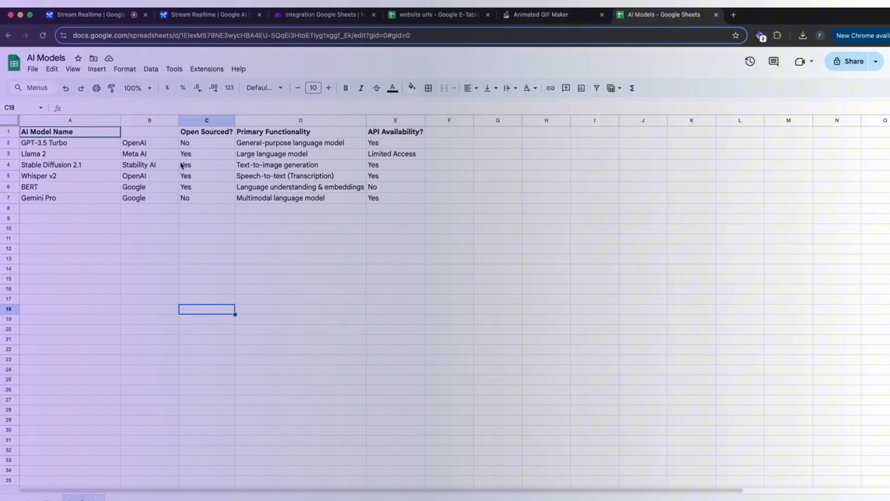
Fill the blank header cell B1 with "Company Name" and fit column B's width to its contents
{"action": "left_click", "coordinate": [150, 135]}
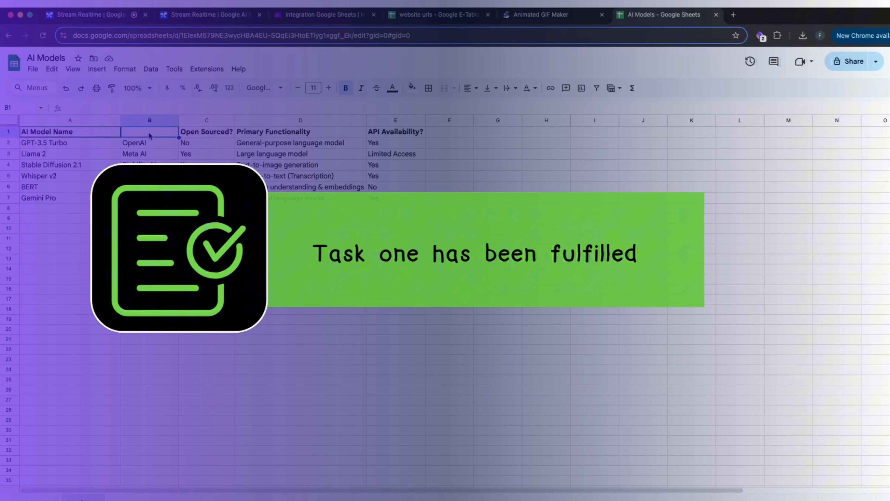
{"action": "double_click", "coordinate": [149, 133]}
{"action": "type", "text": "Com"}
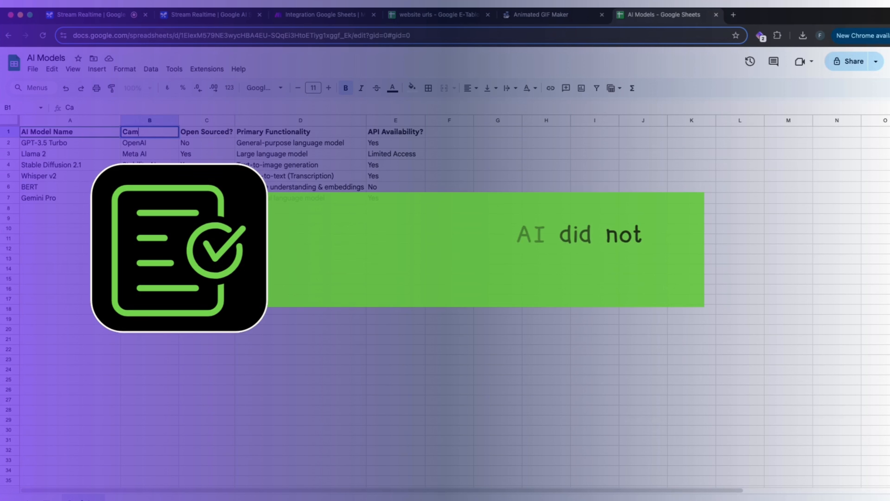
{"action": "type", "text": "pany Name"}
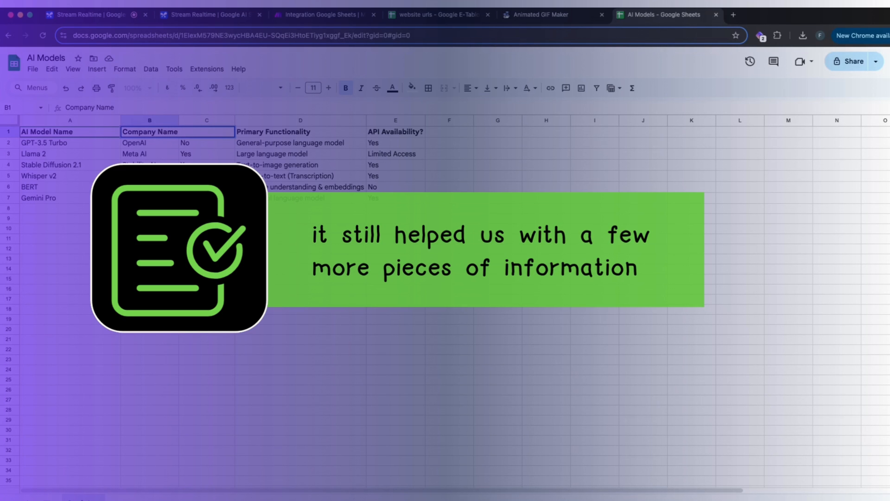
{"action": "left_click", "coordinate": [205, 239]}
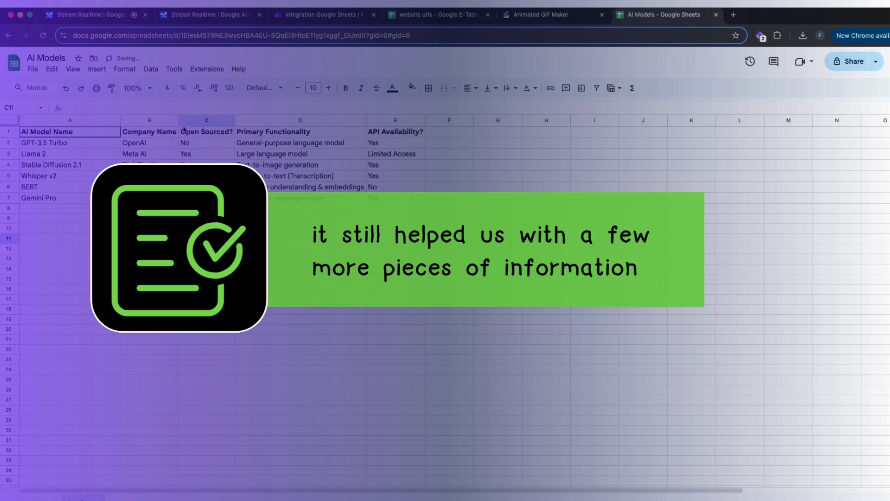
{"action": "double_click", "coordinate": [179, 121]}
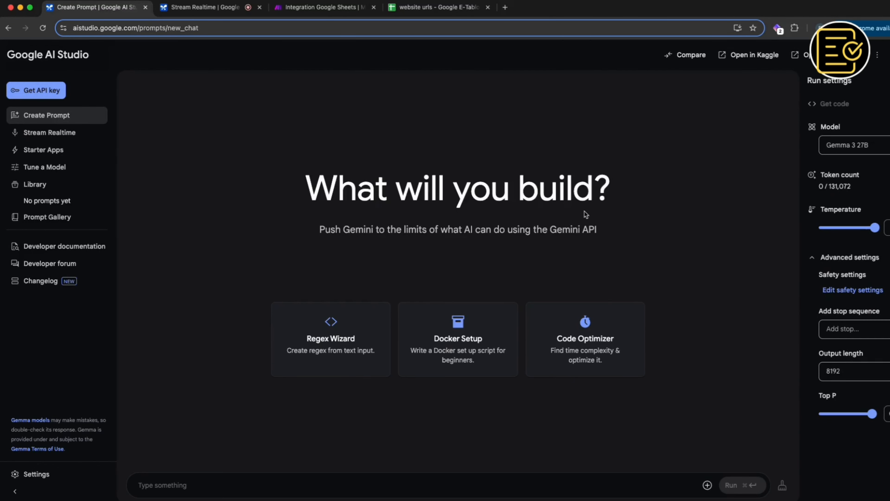
In Google AI Studio, set the prompt's model to Gemini 2.0 Flash (Image Generation) Experimental
{"action": "left_click", "coordinate": [855, 147]}
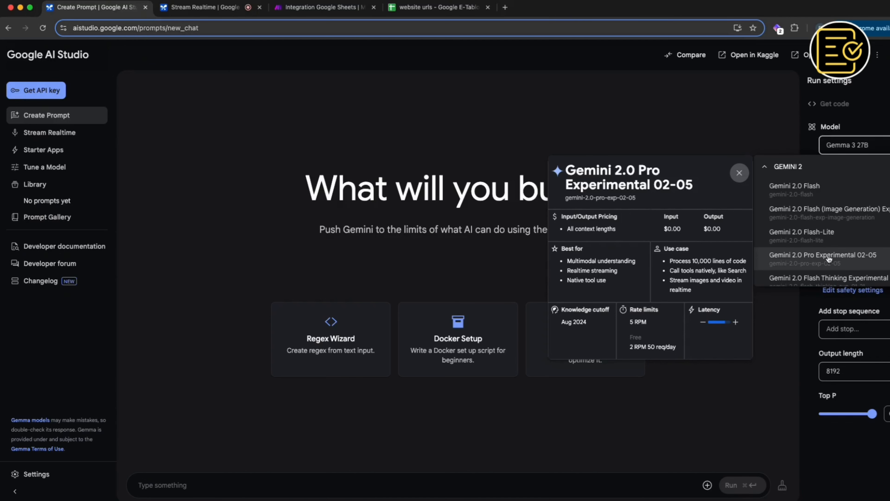
{"action": "left_click", "coordinate": [821, 214]}
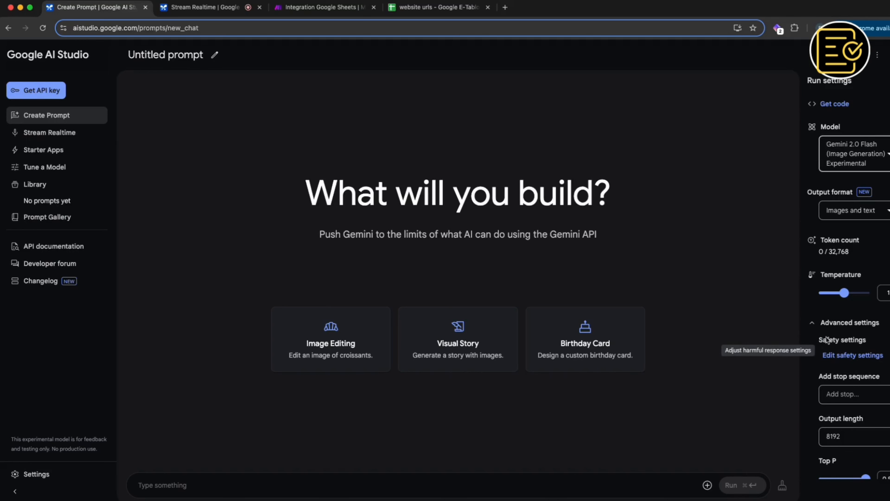
{"action": "scroll", "coordinate": [856, 347], "scroll_direction": "down", "scroll_amount": 2}
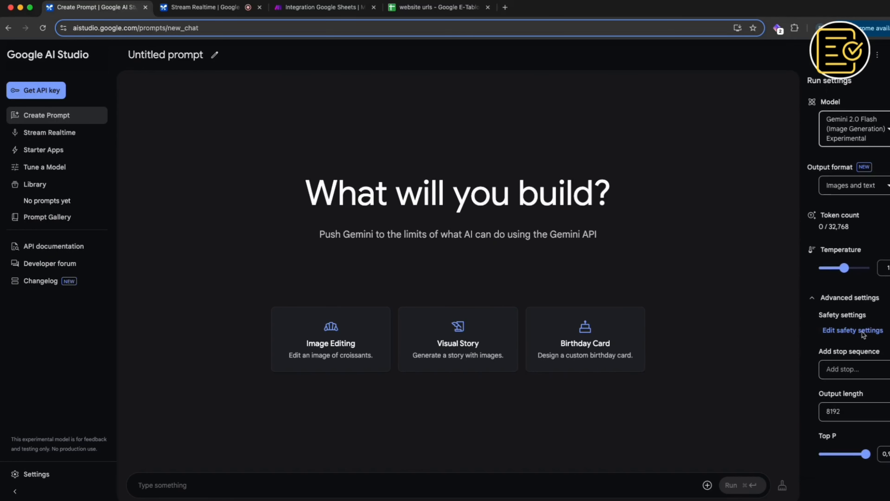
{"action": "scroll", "coordinate": [856, 331], "scroll_direction": "up", "scroll_amount": 2}
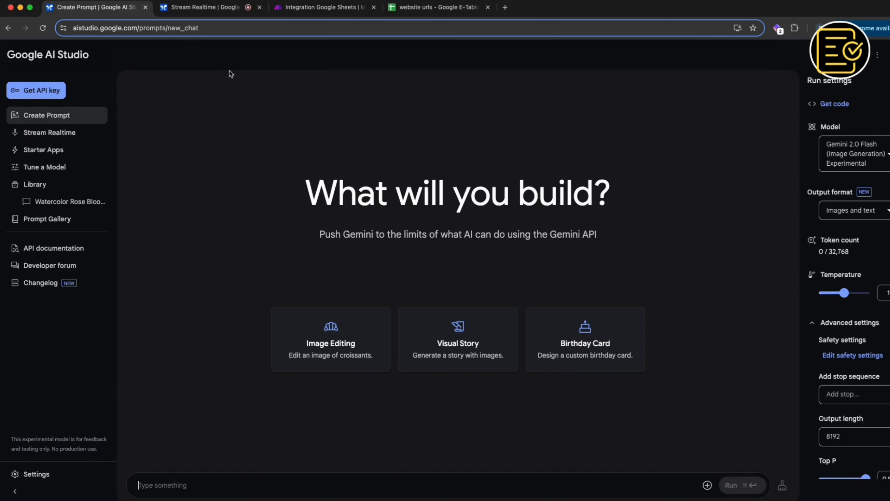
Run the pasted prompt asking for a sequence of frame images of a rose blooming from bud to full bloom, suitable for a gif animation
{"action": "key", "text": "super+v"}
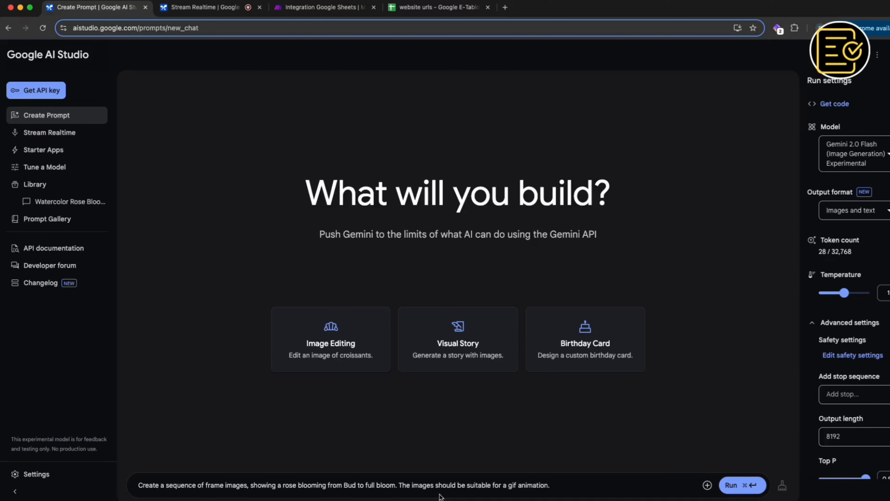
{"action": "left_click", "coordinate": [740, 485]}
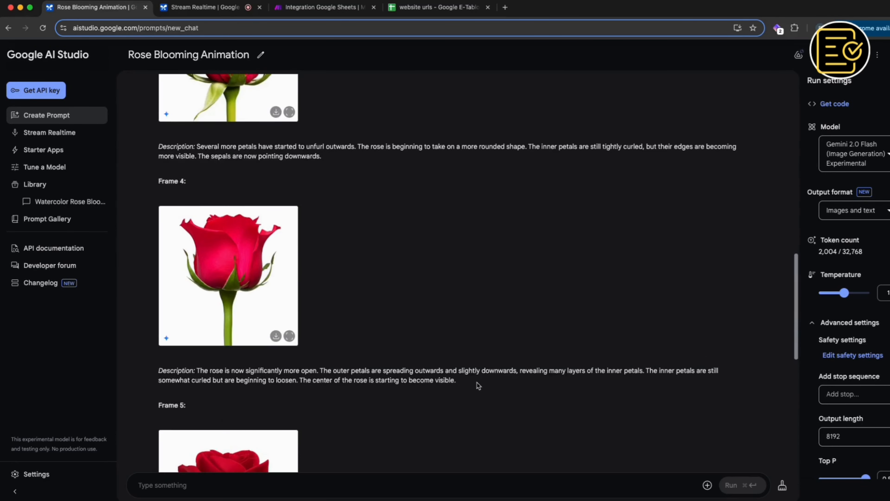
Download the generated rose blooming frame images in order, starting with Frame 1 and working down the response
{"action": "scroll", "coordinate": [476, 384], "scroll_direction": "up", "scroll_amount": 5}
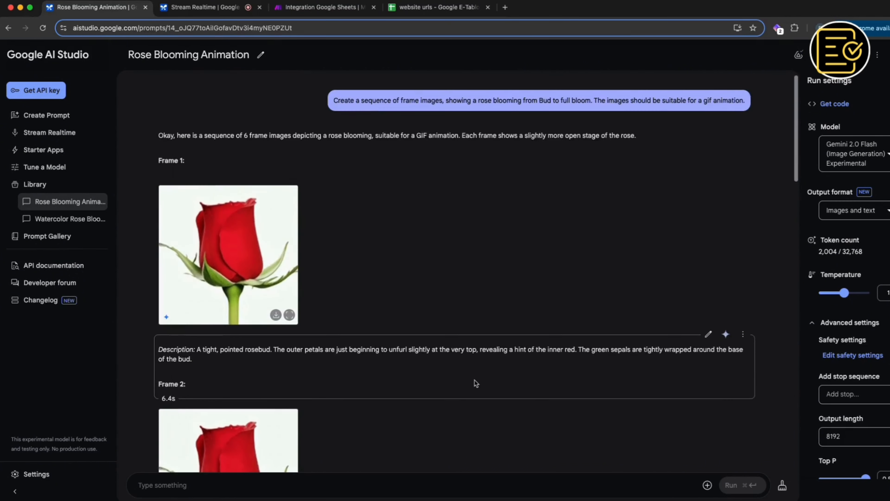
{"action": "left_click", "coordinate": [276, 282]}
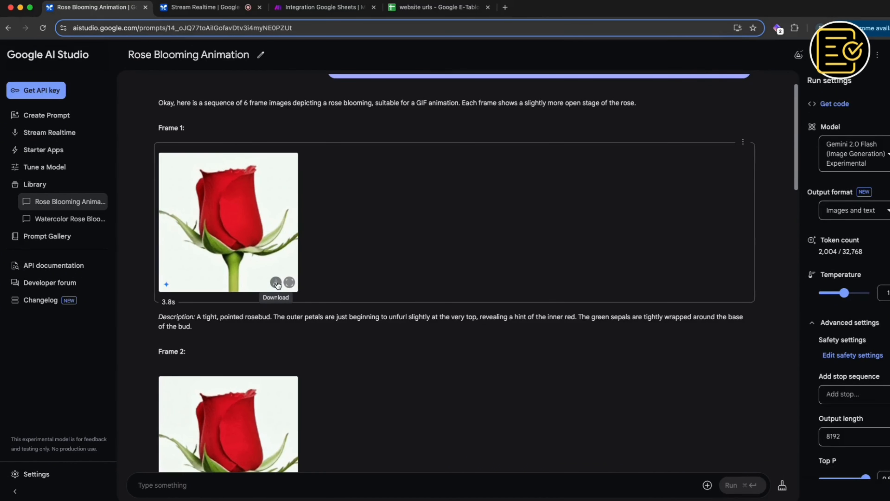
{"action": "scroll", "coordinate": [317, 291], "scroll_direction": "down", "scroll_amount": 5}
{"action": "scroll", "coordinate": [317, 290], "scroll_direction": "down", "scroll_amount": 4}
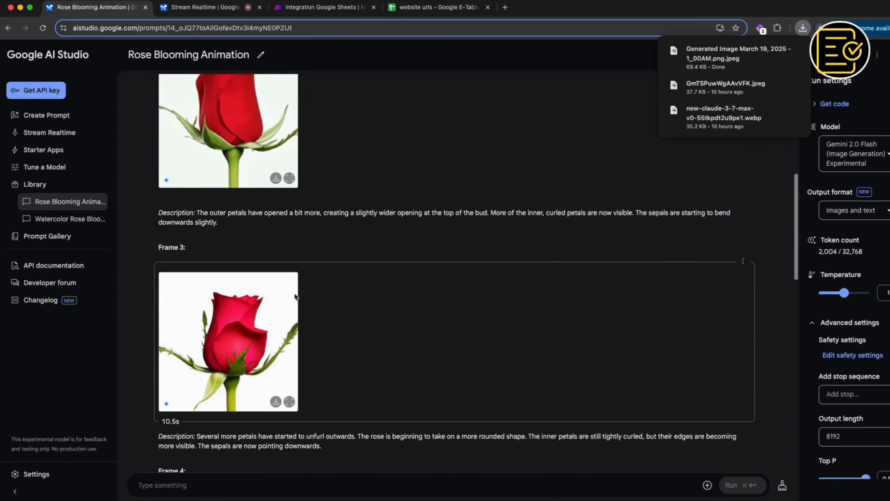
{"action": "scroll", "coordinate": [318, 350], "scroll_direction": "down", "scroll_amount": 6}
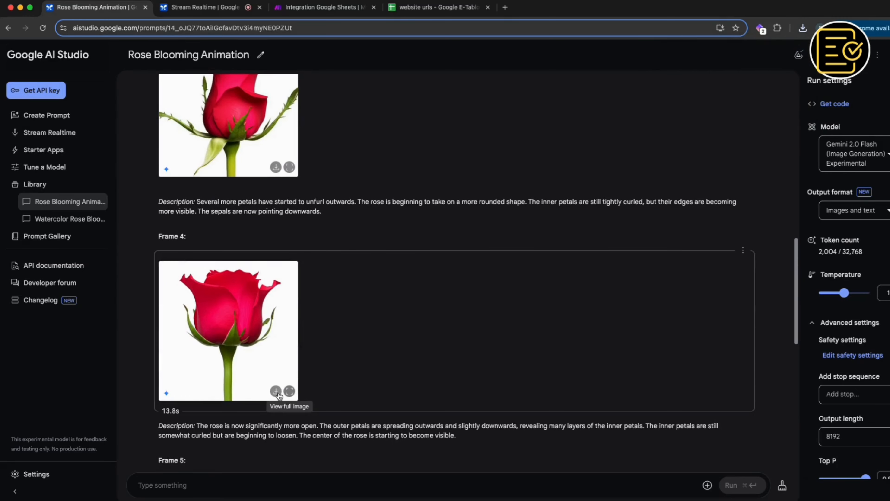
{"action": "left_click", "coordinate": [289, 391]}
{"action": "left_click", "coordinate": [569, 156]}
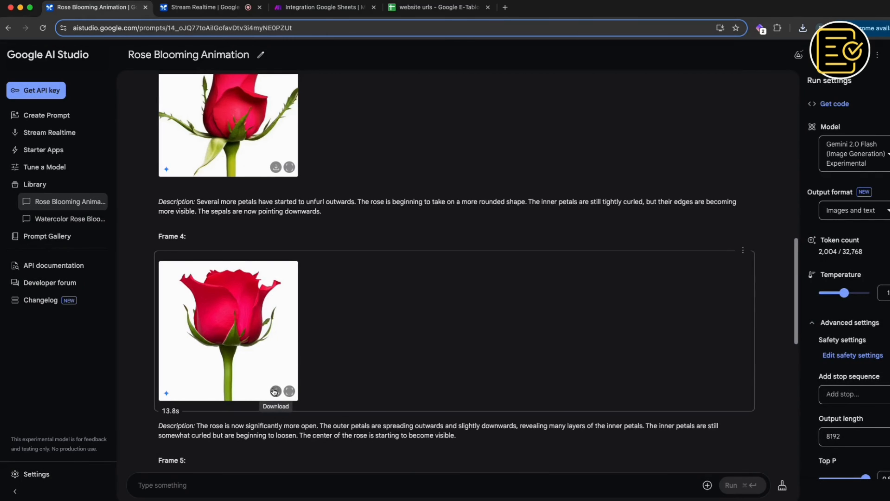
{"action": "scroll", "coordinate": [329, 342], "scroll_direction": "down", "scroll_amount": 5}
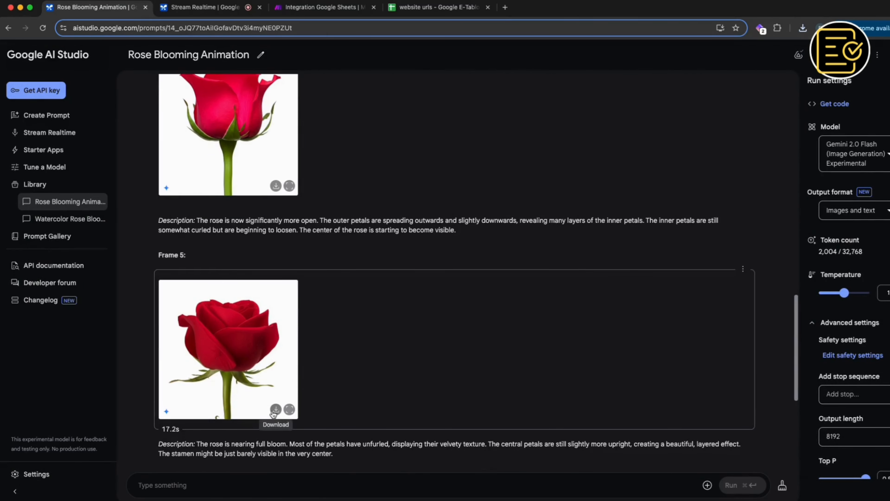
{"action": "scroll", "coordinate": [331, 315], "scroll_direction": "down", "scroll_amount": 3}
{"action": "scroll", "coordinate": [351, 291], "scroll_direction": "down", "scroll_amount": 8}
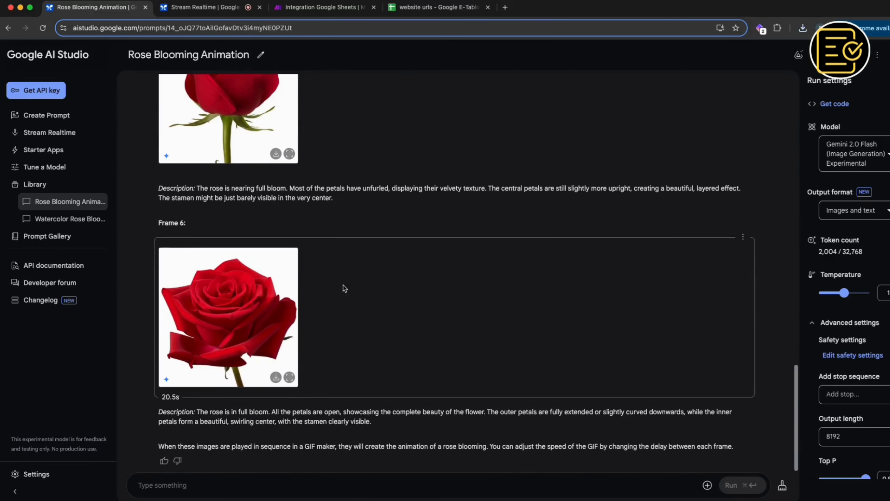
Download the Frame 6 full-bloom rose image
{"action": "left_click", "coordinate": [276, 377]}
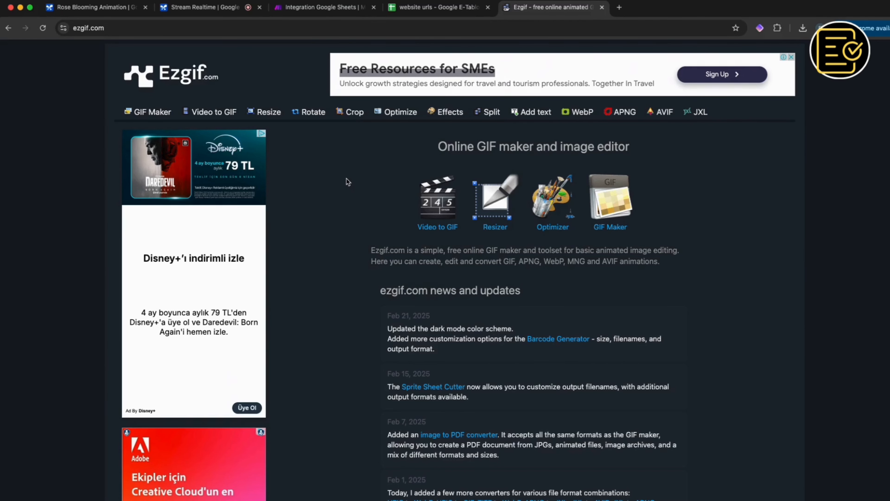
Switch to Ezgif's GIF Maker, upload the downloaded rose frame images, and make an animated GIF with a delay time of 20
{"action": "left_click", "coordinate": [155, 113]}
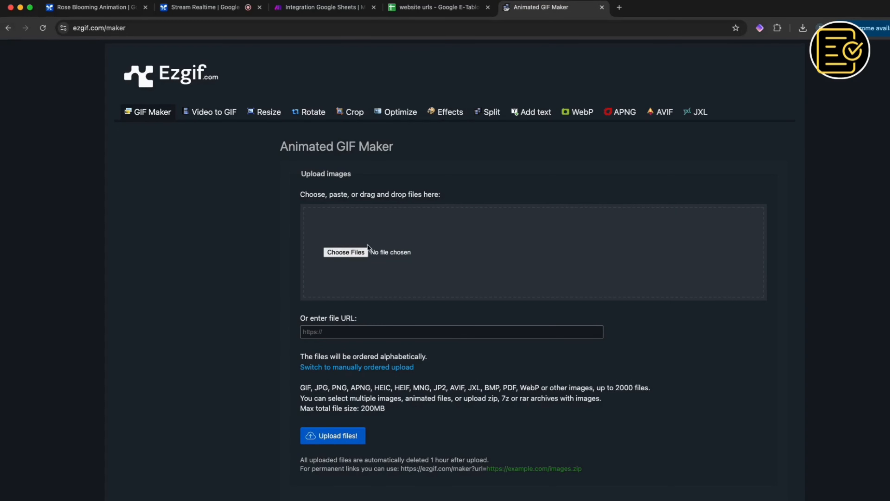
{"action": "left_click", "coordinate": [364, 257]}
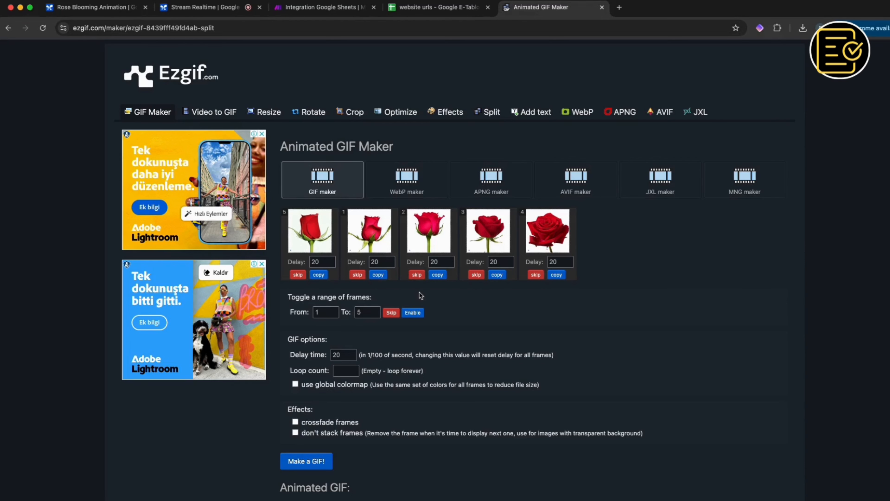
{"action": "scroll", "coordinate": [421, 296], "scroll_direction": "down", "scroll_amount": 1}
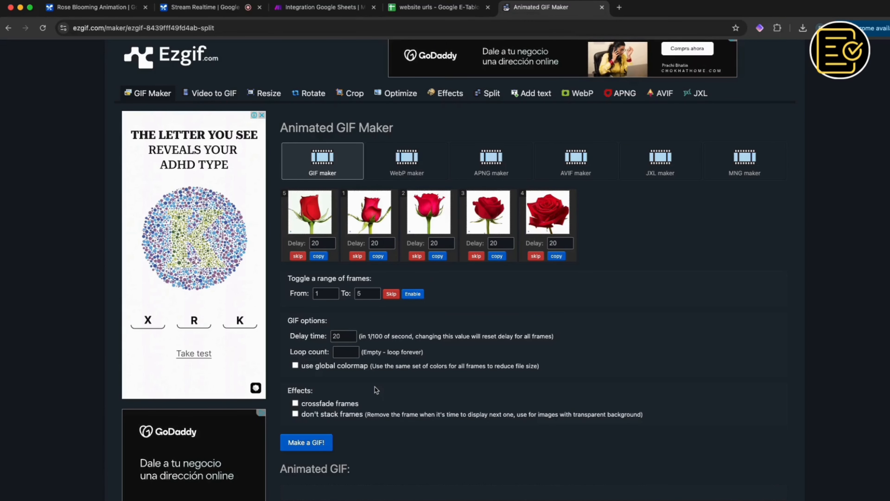
{"action": "left_click", "coordinate": [320, 443]}
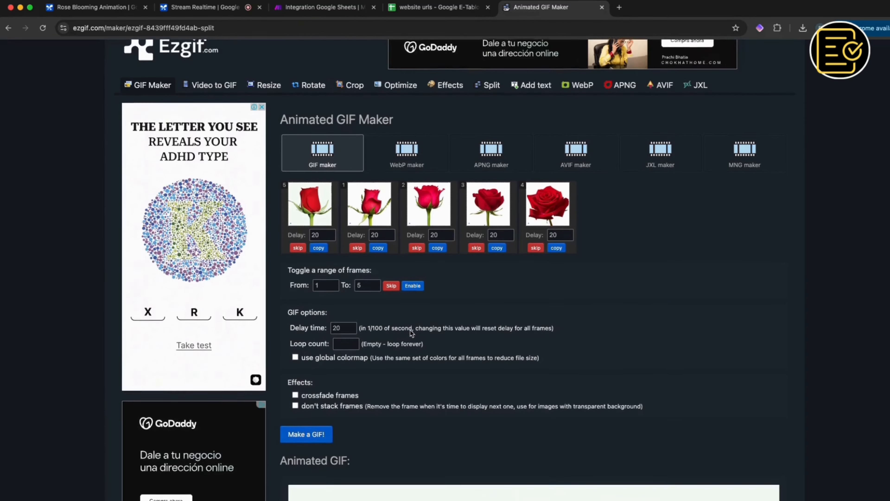
Examine the generated rose blooming GIF from the top of the preview down to the file details and editing tools
{"action": "scroll", "coordinate": [411, 331], "scroll_direction": "down", "scroll_amount": 12}
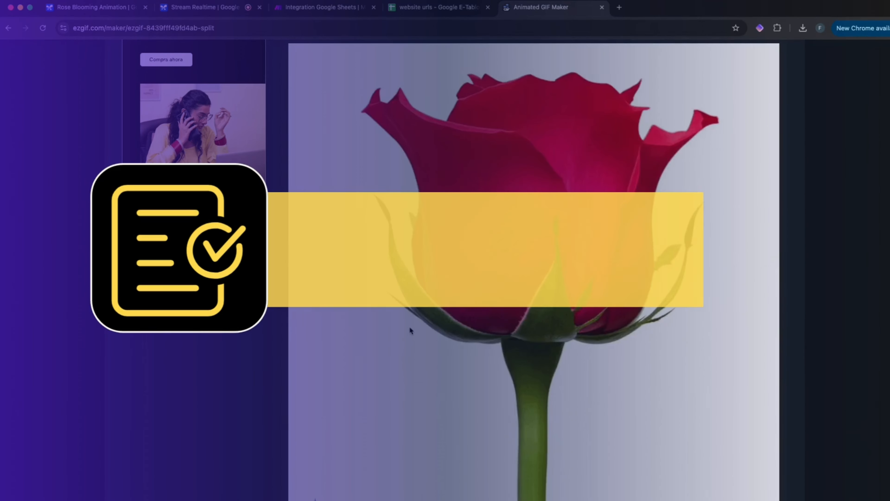
{"action": "scroll", "coordinate": [410, 326], "scroll_direction": "down", "scroll_amount": 4}
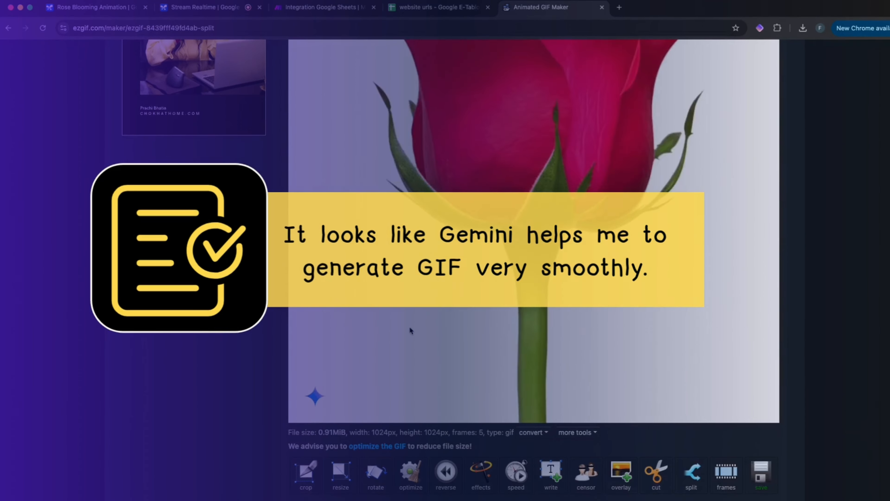
{"action": "scroll", "coordinate": [410, 328], "scroll_direction": "down", "scroll_amount": 1}
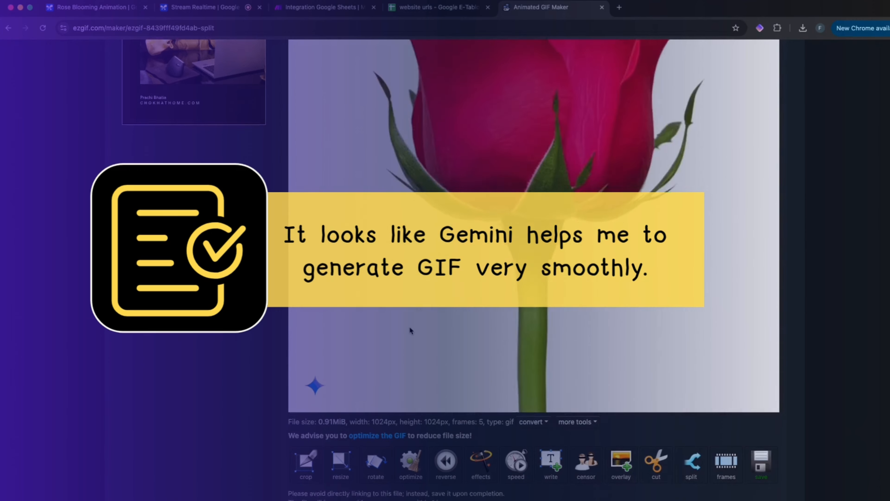
{"action": "scroll", "coordinate": [410, 329], "scroll_direction": "down", "scroll_amount": 4}
{"action": "scroll", "coordinate": [409, 329], "scroll_direction": "up", "scroll_amount": 7}
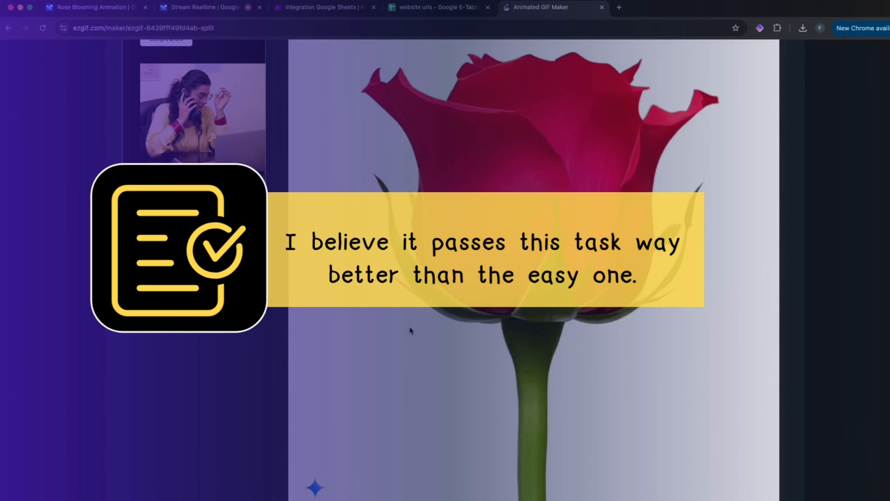
{"action": "scroll", "coordinate": [410, 329], "scroll_direction": "down", "scroll_amount": 3}
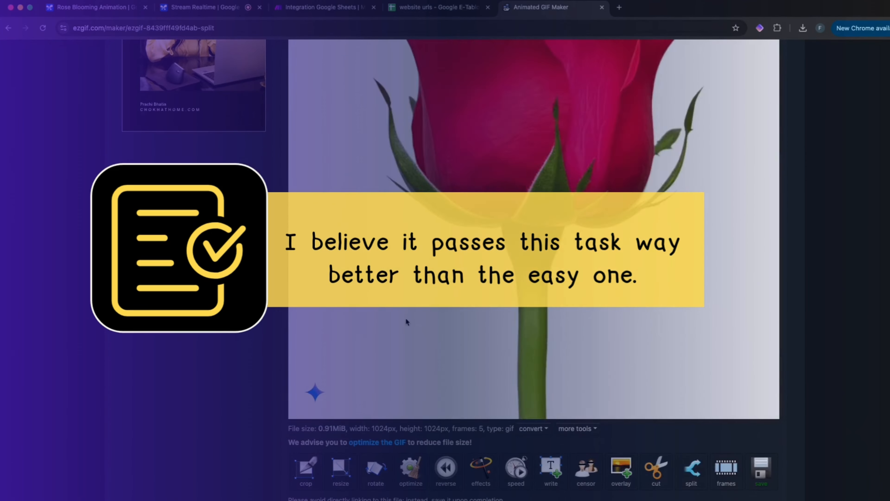
{"action": "scroll", "coordinate": [406, 318], "scroll_direction": "down", "scroll_amount": 3}
{"action": "scroll", "coordinate": [405, 316], "scroll_direction": "up", "scroll_amount": 6}
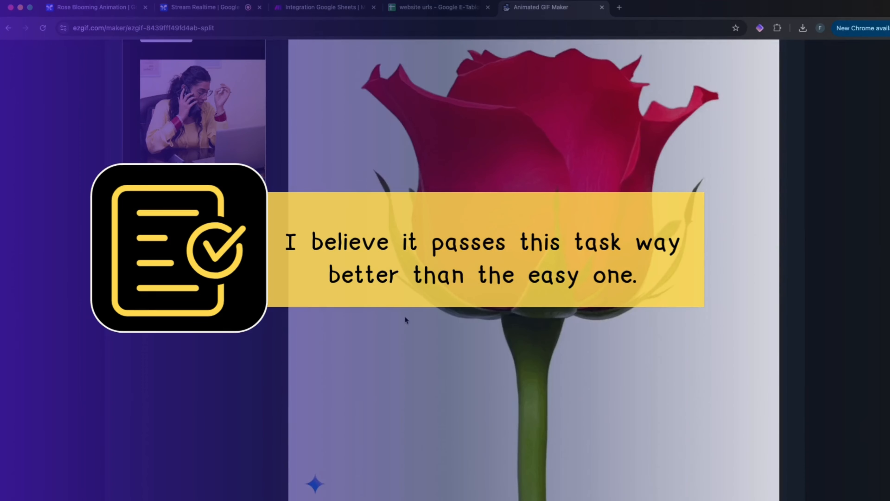
{"action": "scroll", "coordinate": [405, 316], "scroll_direction": "up", "scroll_amount": 5}
{"action": "scroll", "coordinate": [405, 316], "scroll_direction": "down", "scroll_amount": 7}
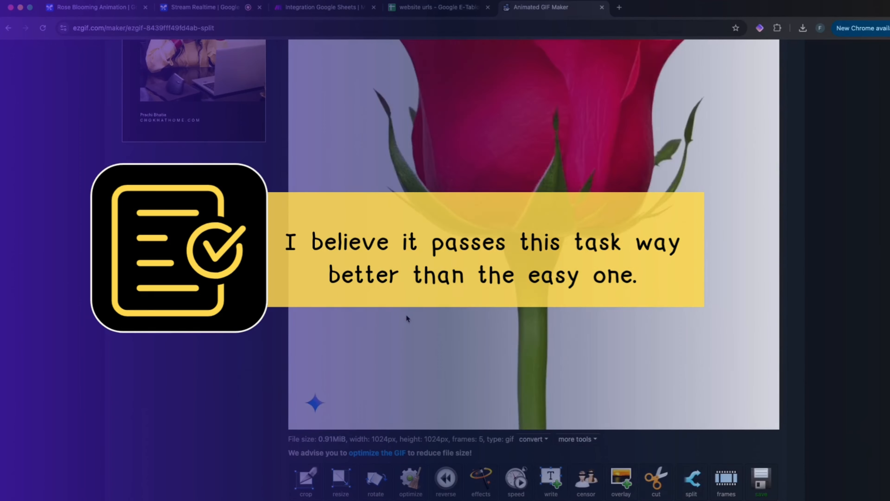
{"action": "scroll", "coordinate": [407, 316], "scroll_direction": "down", "scroll_amount": 1}
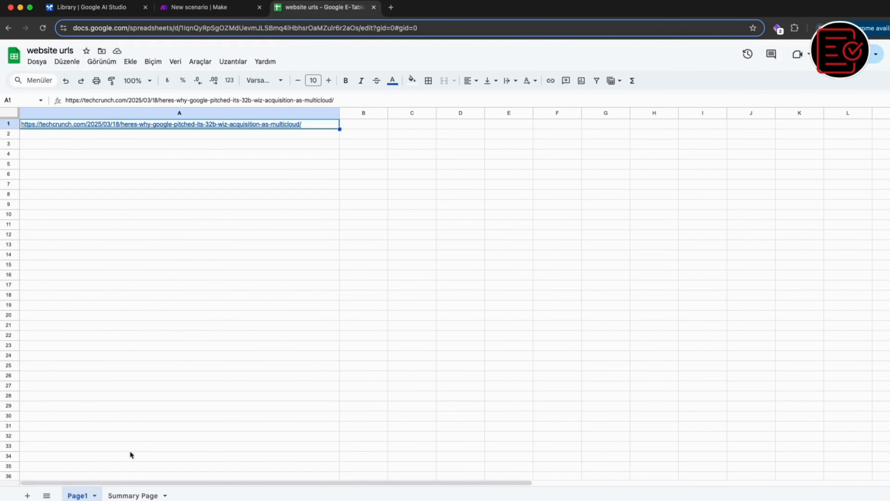
Open the Summary Page sheet of the website urls spreadsheet in Google Sheets
{"action": "left_click", "coordinate": [135, 496]}
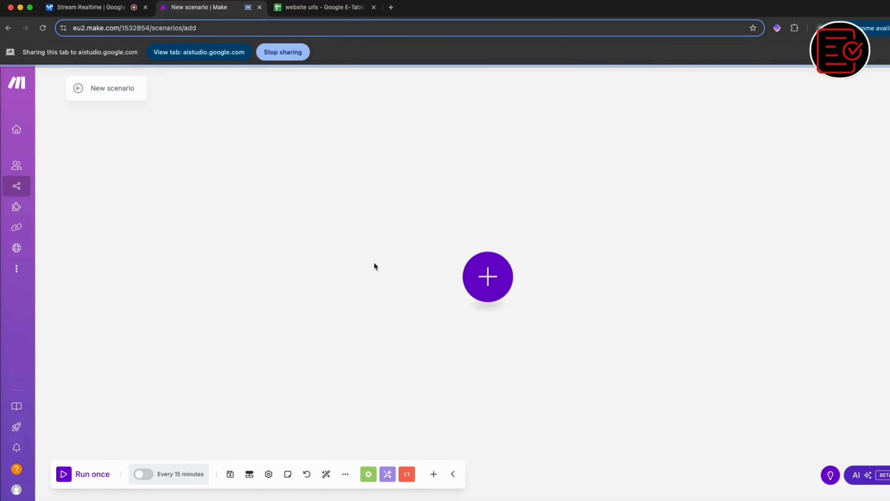
In Make, start the new scenario with a Google Sheets Search Rows module for Page1 of website urls, with table headers set to No
{"action": "left_click", "coordinate": [494, 284]}
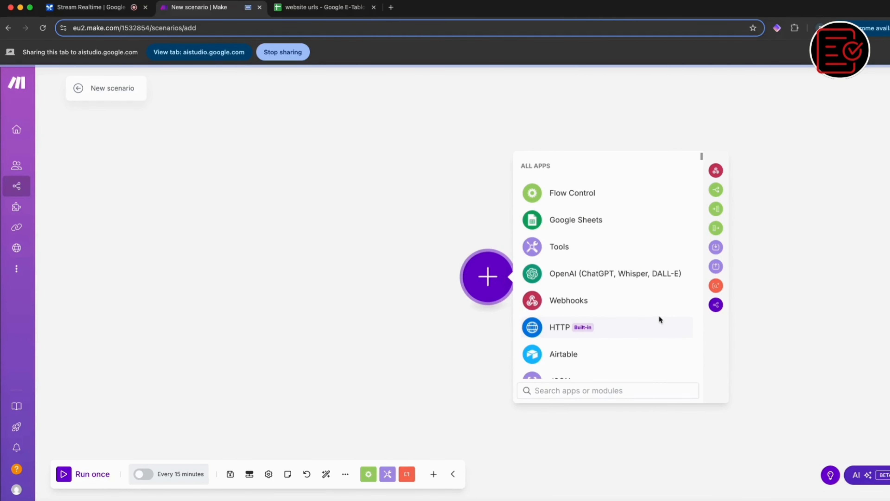
{"action": "left_click", "coordinate": [575, 220]}
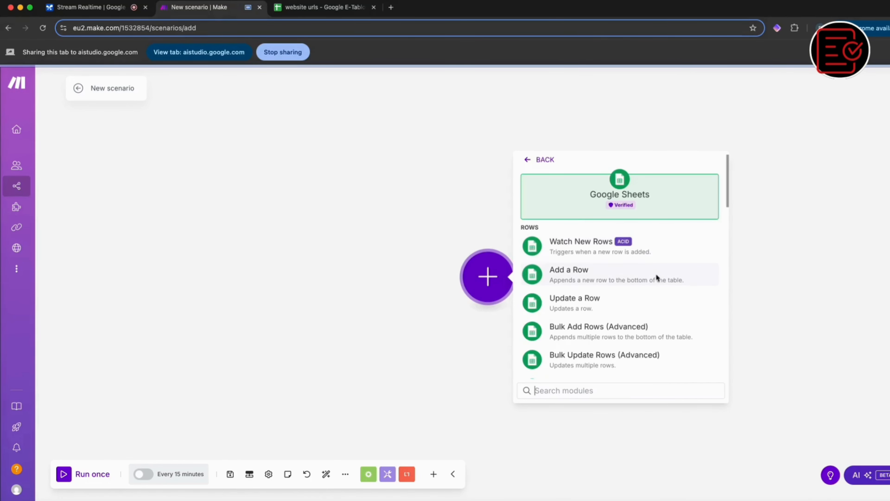
{"action": "scroll", "coordinate": [656, 274], "scroll_direction": "down", "scroll_amount": 6}
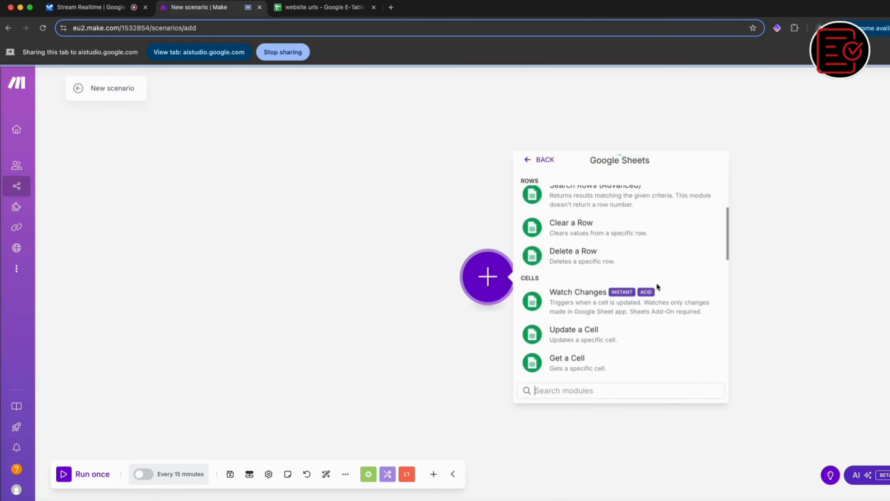
{"action": "scroll", "coordinate": [657, 284], "scroll_direction": "down", "scroll_amount": 5}
{"action": "scroll", "coordinate": [655, 284], "scroll_direction": "up", "scroll_amount": 10}
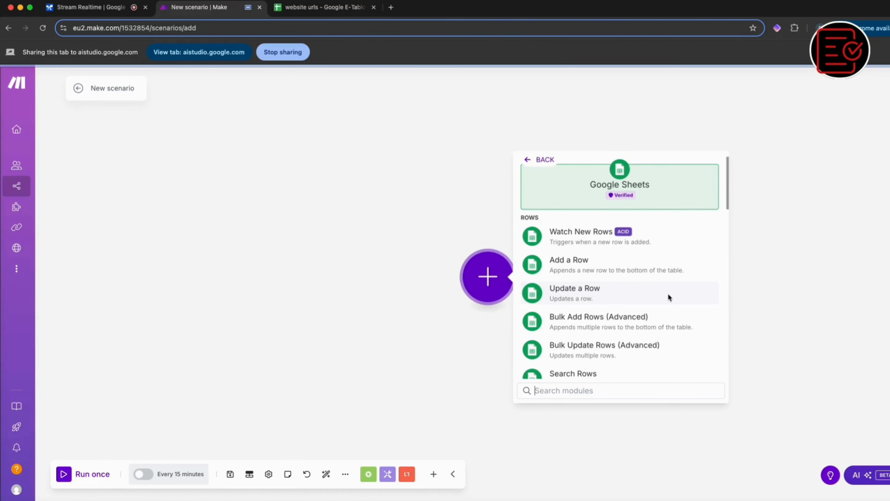
{"action": "scroll", "coordinate": [649, 301], "scroll_direction": "down", "scroll_amount": 2}
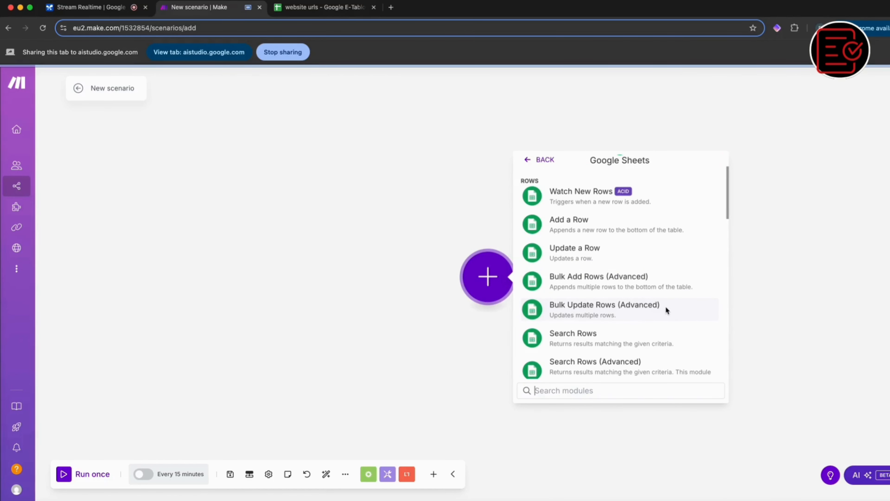
{"action": "left_click", "coordinate": [659, 338]}
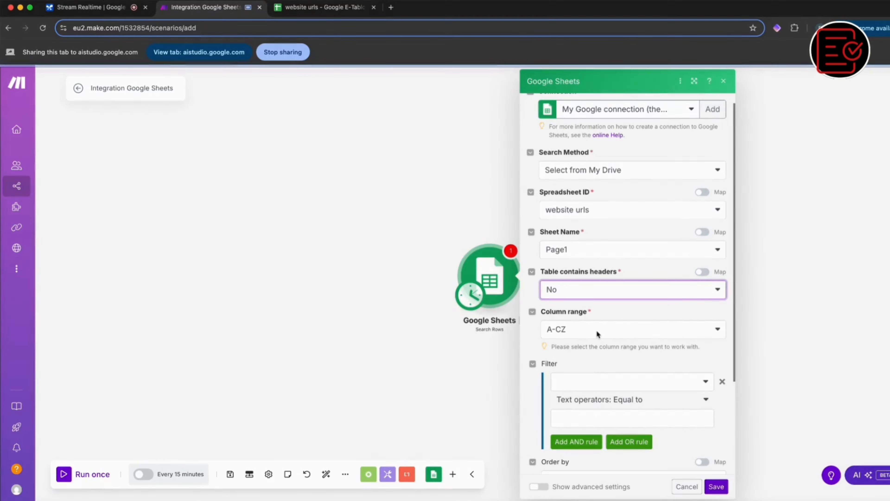
Set the Search Rows module's column range to A-Z, remove its empty filter rule, and save the module
{"action": "left_click", "coordinate": [597, 329]}
{"action": "left_click", "coordinate": [583, 363]}
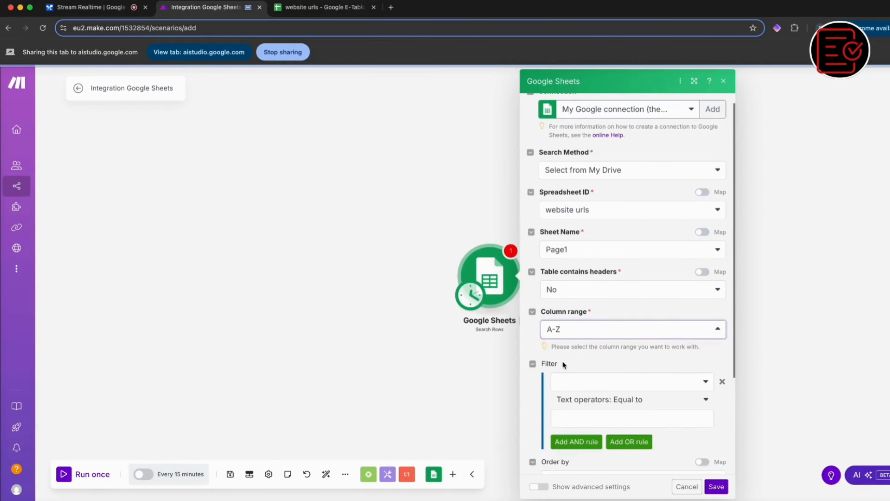
{"action": "scroll", "coordinate": [687, 281], "scroll_direction": "down", "scroll_amount": 4}
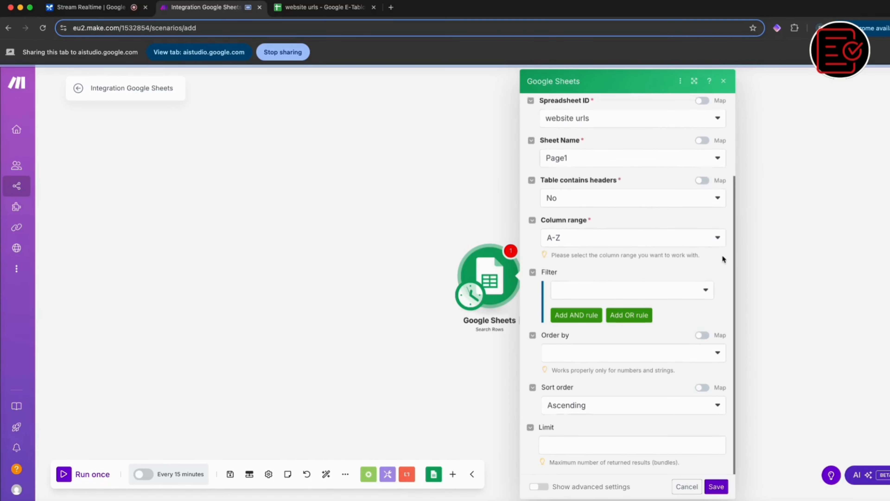
{"action": "left_click", "coordinate": [721, 260]}
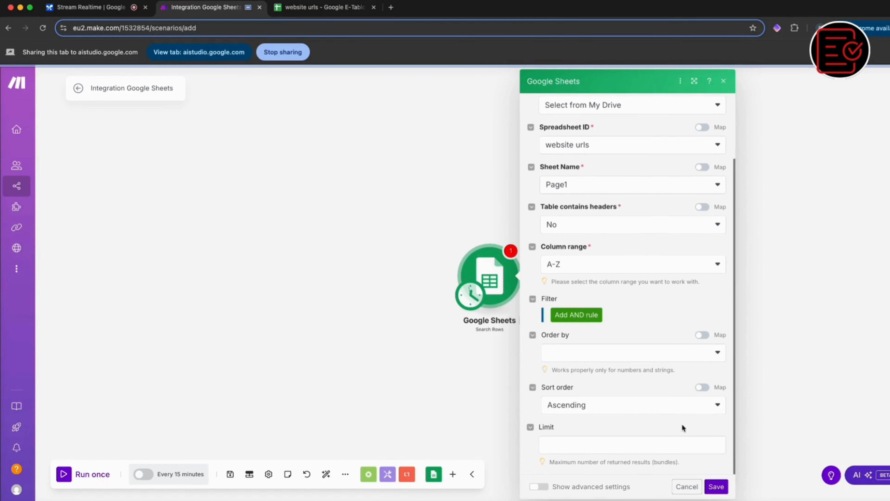
{"action": "left_click", "coordinate": [716, 486]}
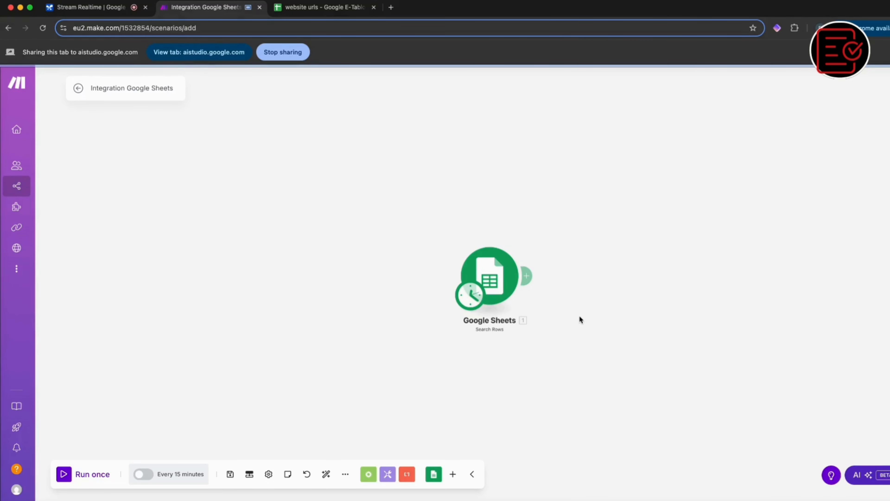
Attach a Google Gemini AI Create a Completion module after the Search Rows module
{"action": "left_click", "coordinate": [529, 276]}
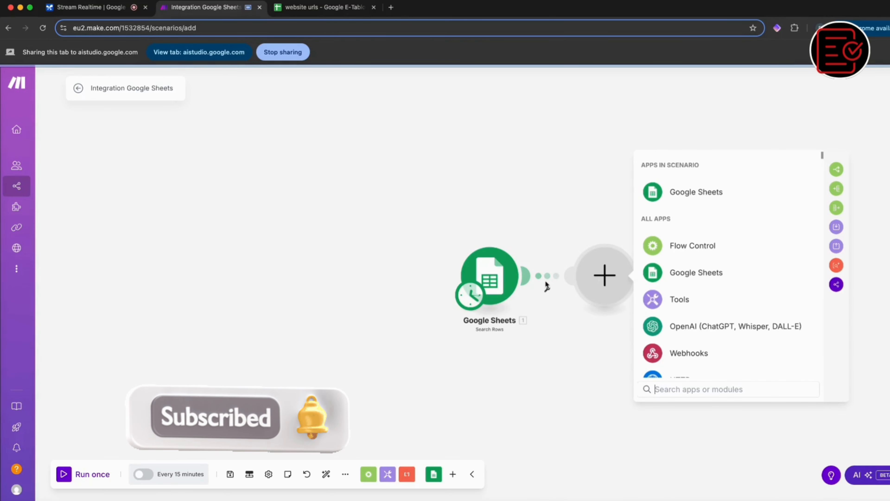
{"action": "scroll", "coordinate": [688, 277], "scroll_direction": "down", "scroll_amount": 5}
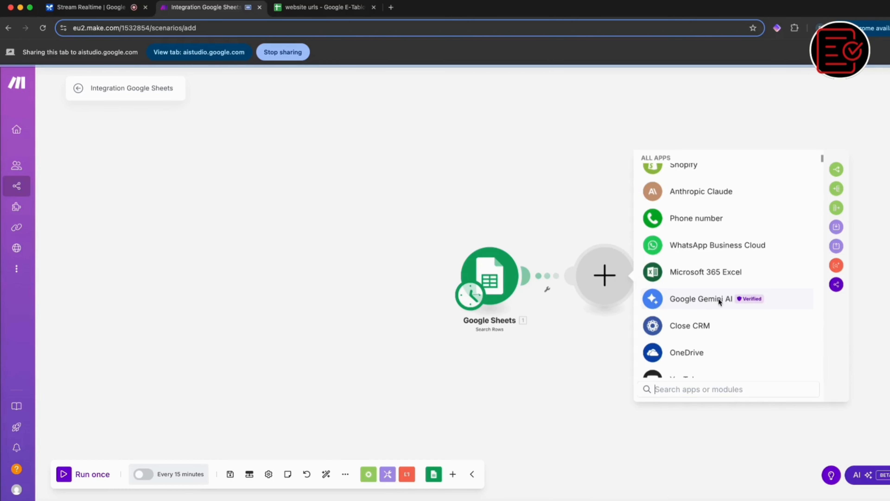
{"action": "left_click", "coordinate": [702, 299]}
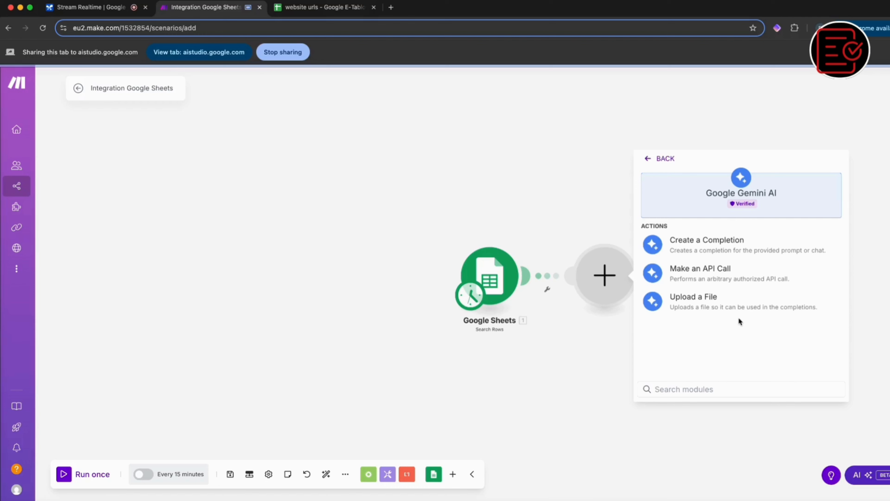
{"action": "left_click", "coordinate": [710, 243]}
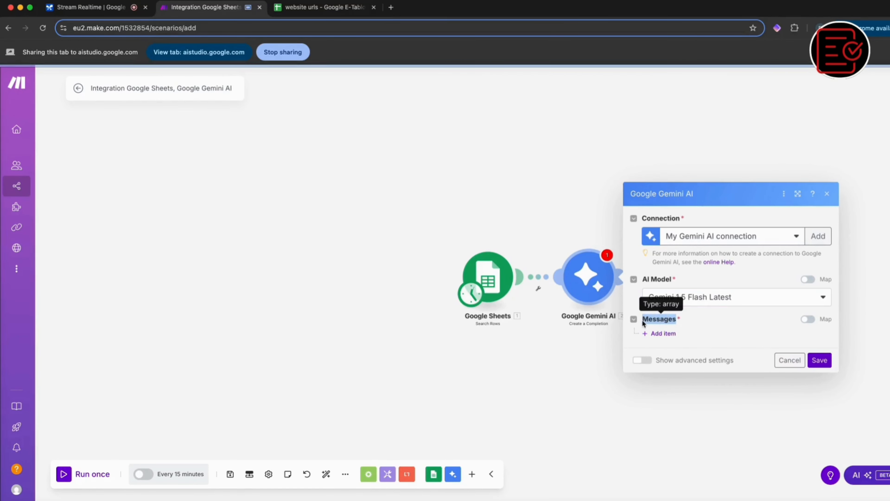
{"action": "left_click", "coordinate": [701, 324]}
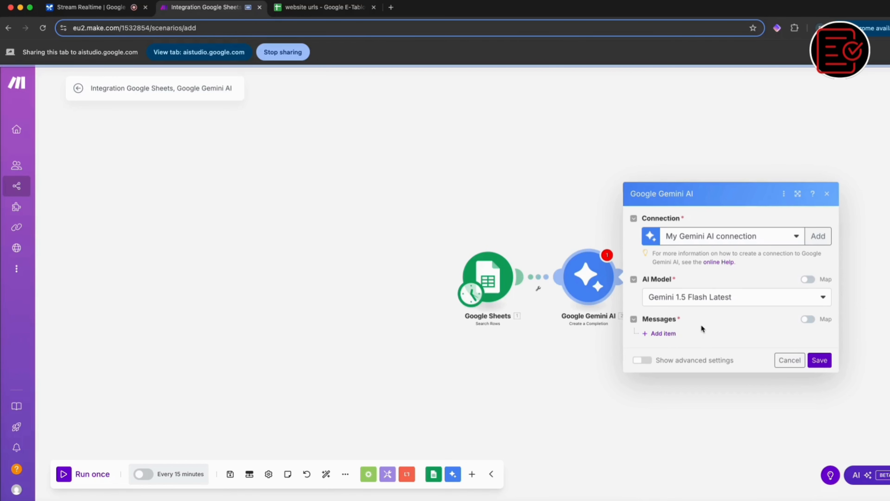
Add a User message with a Text part reading "Summarize this news with bullet items:" followed by the Google Sheets column A value
{"action": "left_click", "coordinate": [663, 333]}
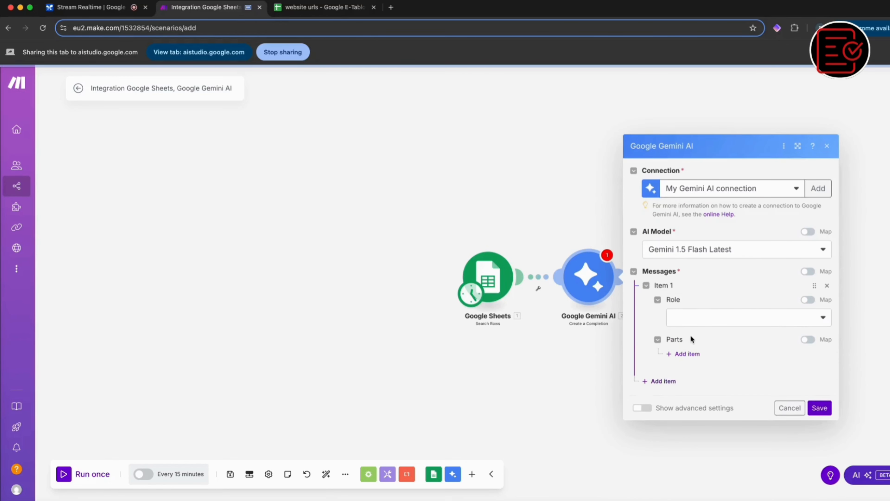
{"action": "left_click", "coordinate": [693, 317]}
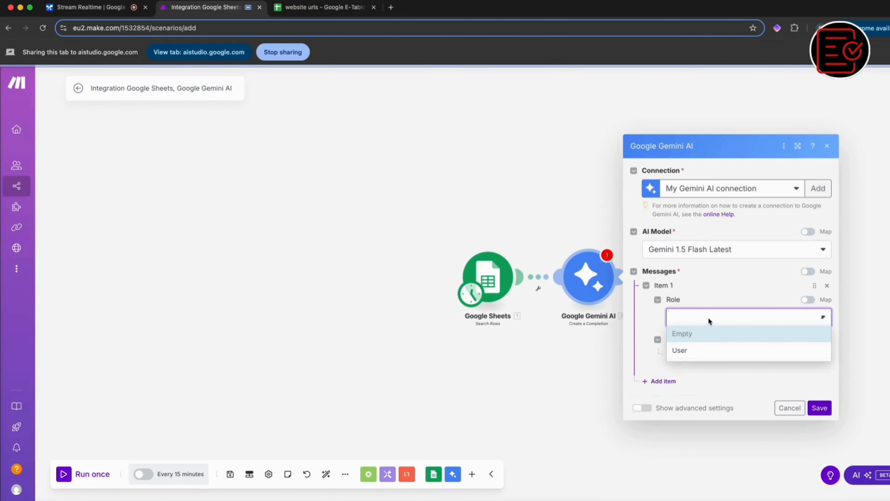
{"action": "left_click", "coordinate": [692, 351]}
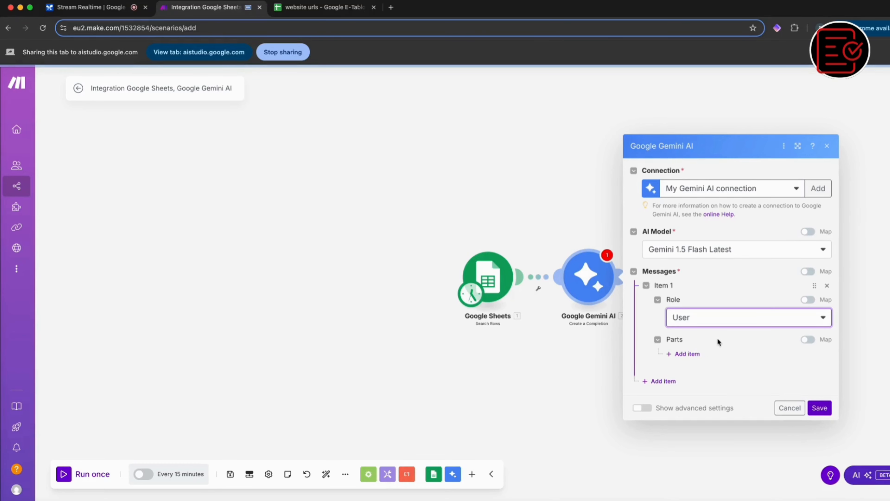
{"action": "left_click", "coordinate": [687, 354]}
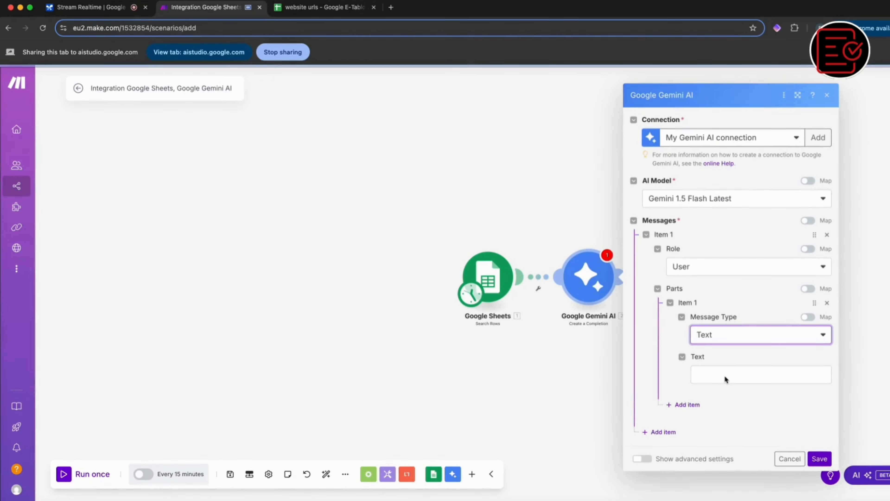
{"action": "left_click", "coordinate": [724, 375]}
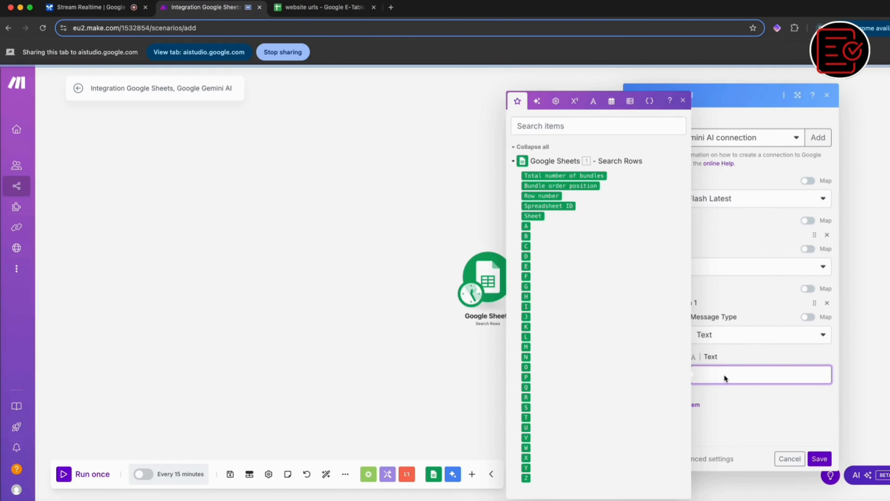
{"action": "type", "text": "Summarize this news i"}
{"action": "type", "text": "ith bullet items: 1. A"}
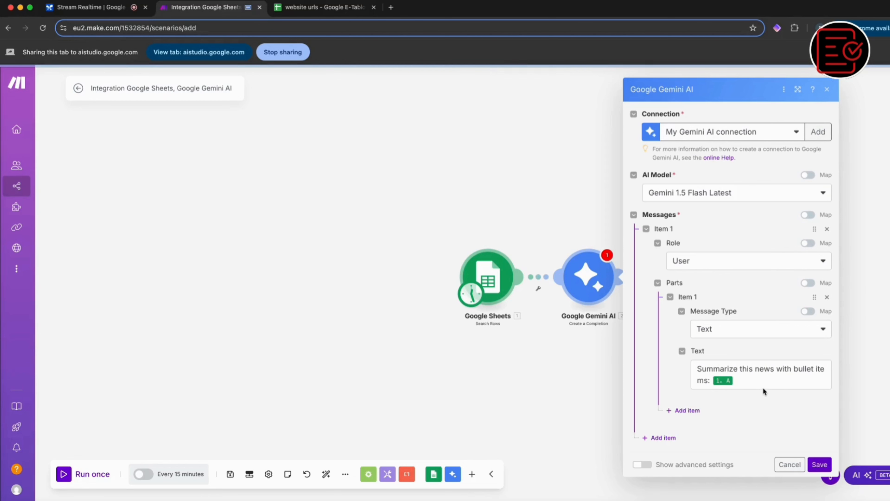
Save the Gemini module's settings and attach a Google Sheets Add a Row module after it
{"action": "left_click", "coordinate": [820, 463]}
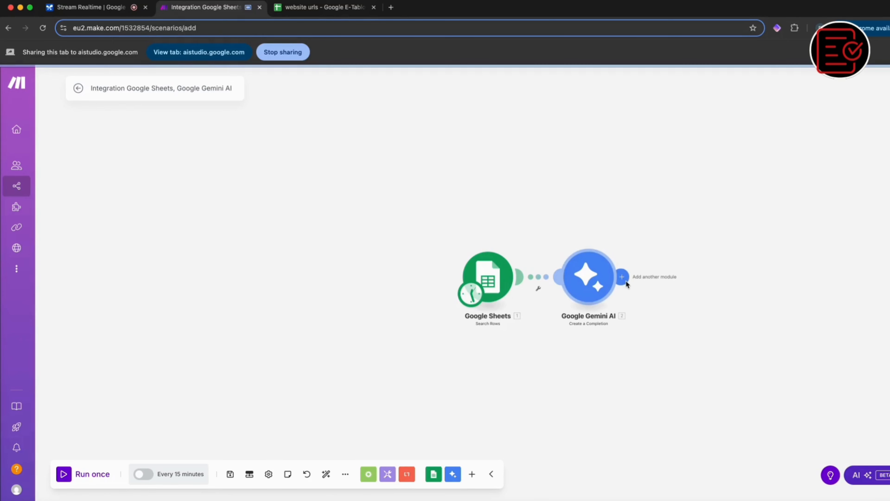
{"action": "left_click", "coordinate": [623, 279]}
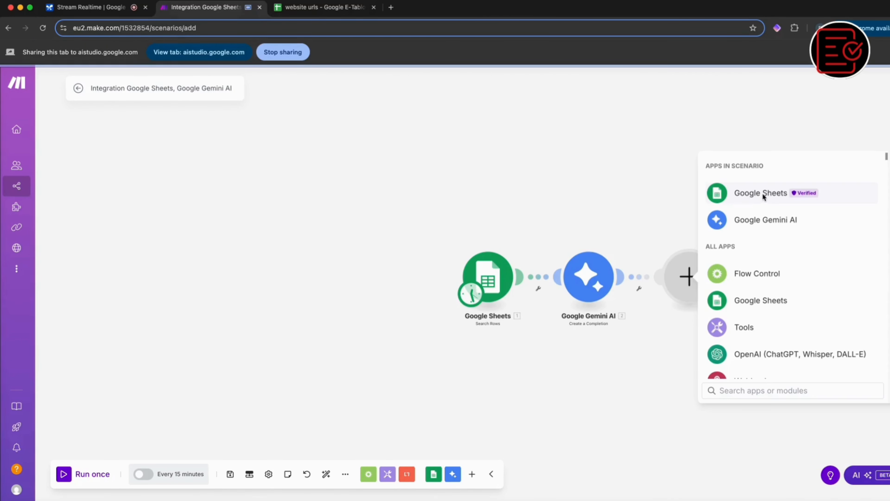
{"action": "left_click", "coordinate": [763, 195]}
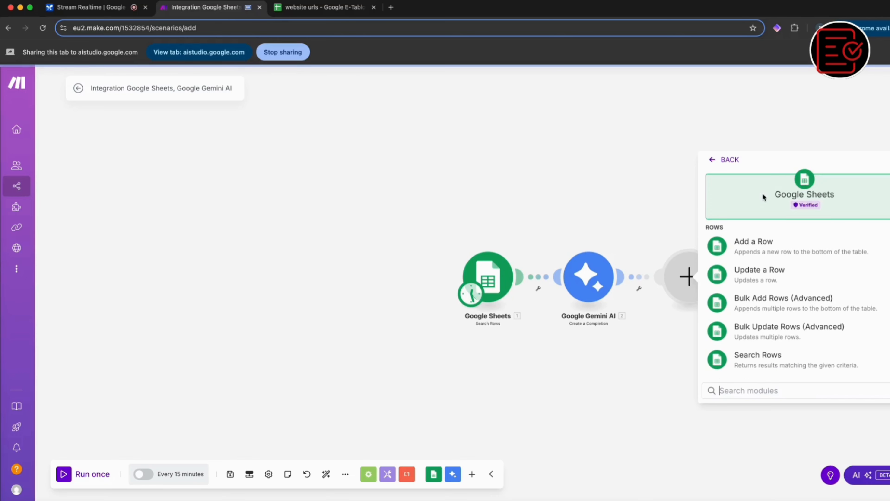
{"action": "scroll", "coordinate": [773, 236], "scroll_direction": "down", "scroll_amount": 6}
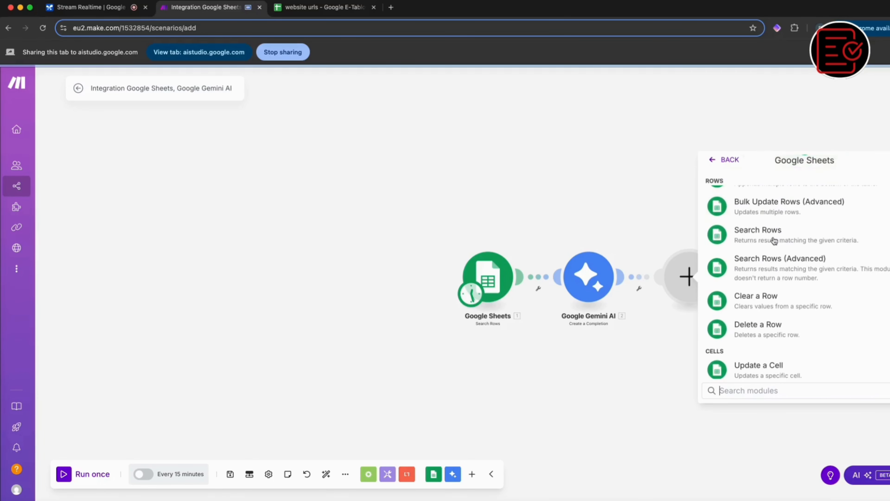
{"action": "scroll", "coordinate": [772, 237], "scroll_direction": "down", "scroll_amount": 3}
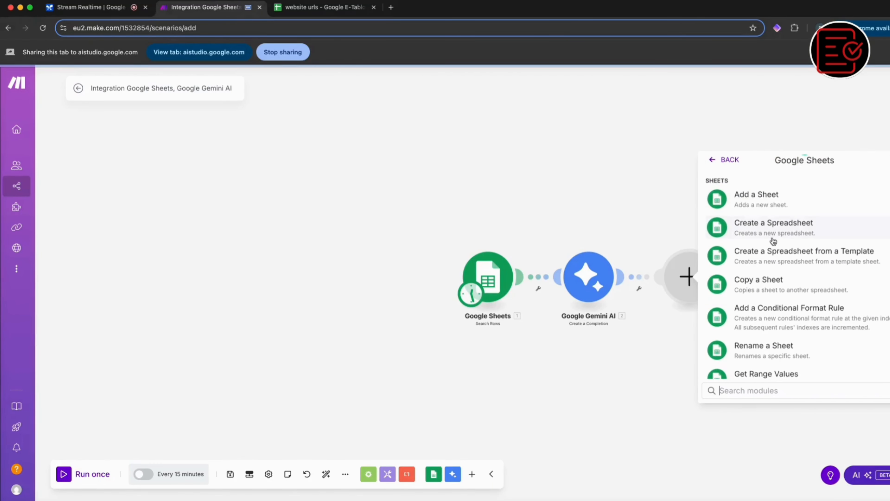
{"action": "scroll", "coordinate": [773, 239], "scroll_direction": "up", "scroll_amount": 10}
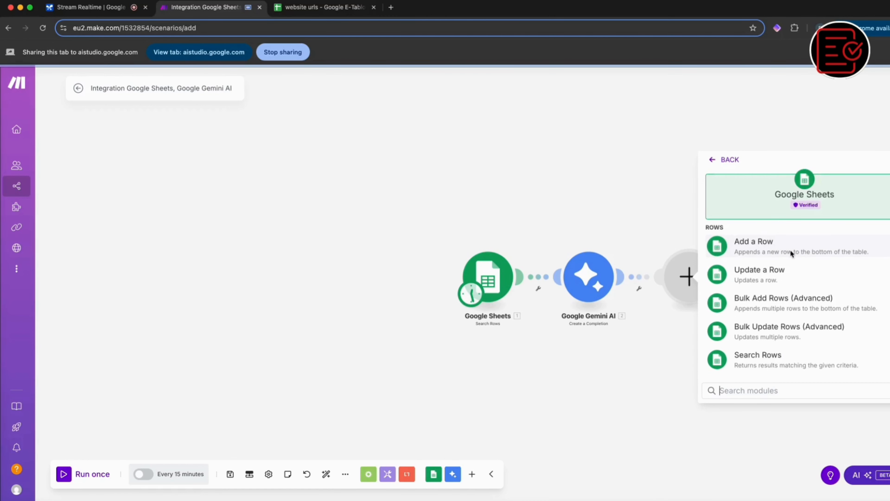
{"action": "left_click", "coordinate": [776, 245]}
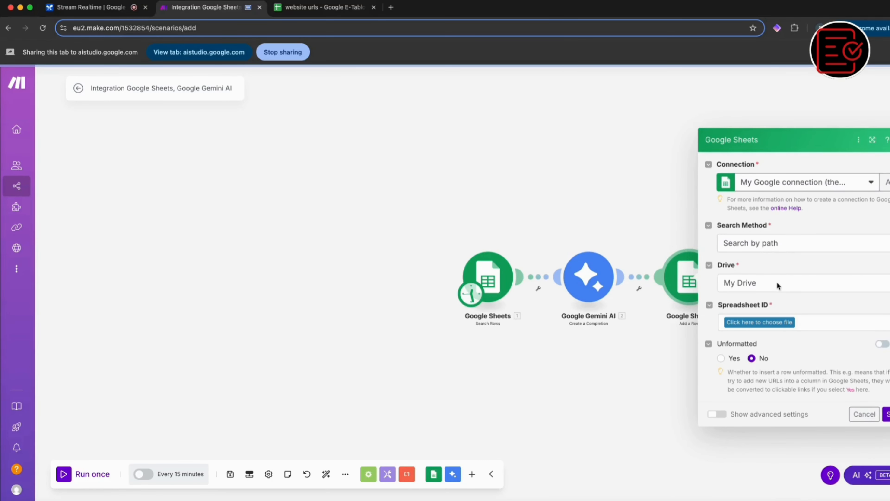
Point the Add a Row module to the website urls spreadsheet and its Summary Page sheet
{"action": "left_click", "coordinate": [766, 323]}
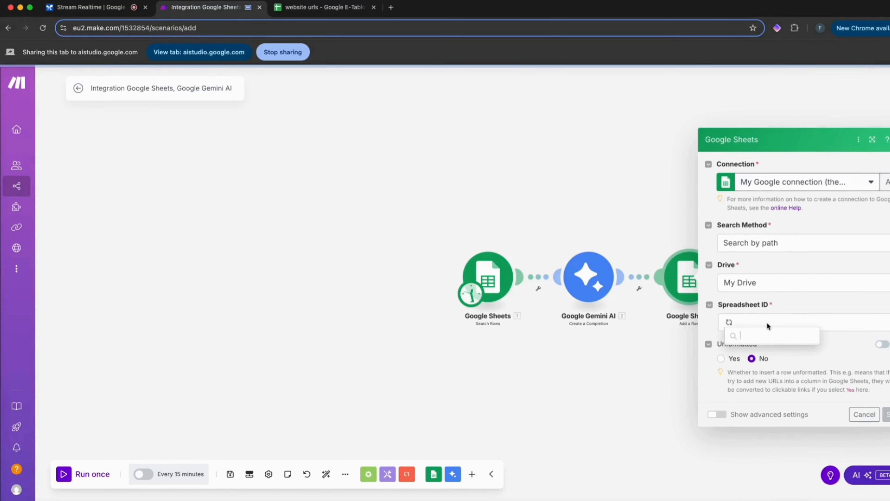
{"action": "left_click", "coordinate": [771, 383]}
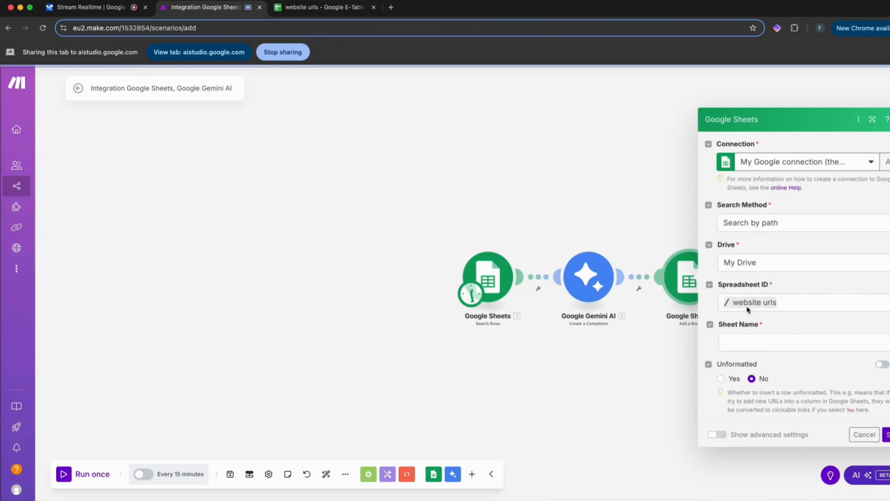
{"action": "left_click", "coordinate": [762, 343]}
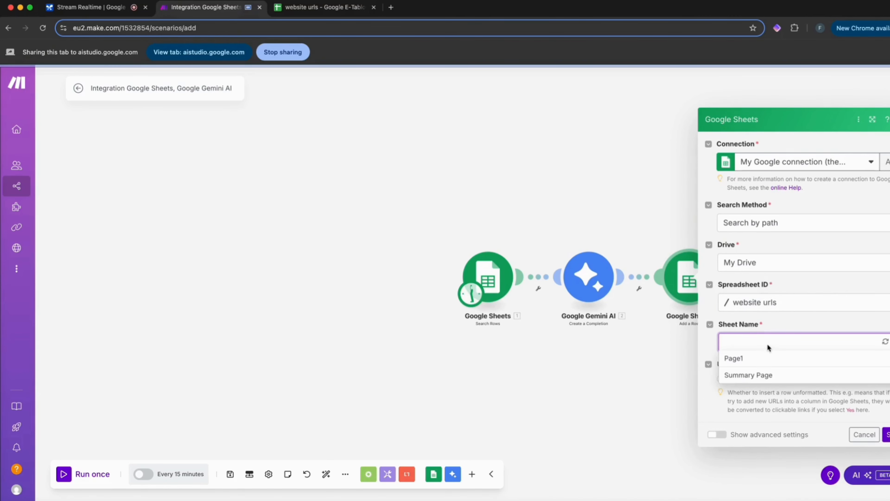
{"action": "left_click", "coordinate": [757, 375]}
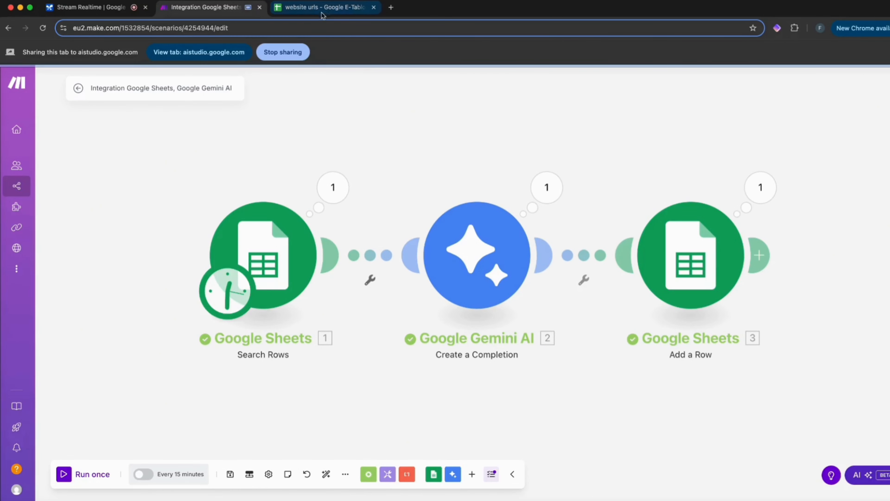
Switch to the website urls spreadsheet in Google Sheets and examine the generated news summary on Summary Page
{"action": "left_click", "coordinate": [326, 12]}
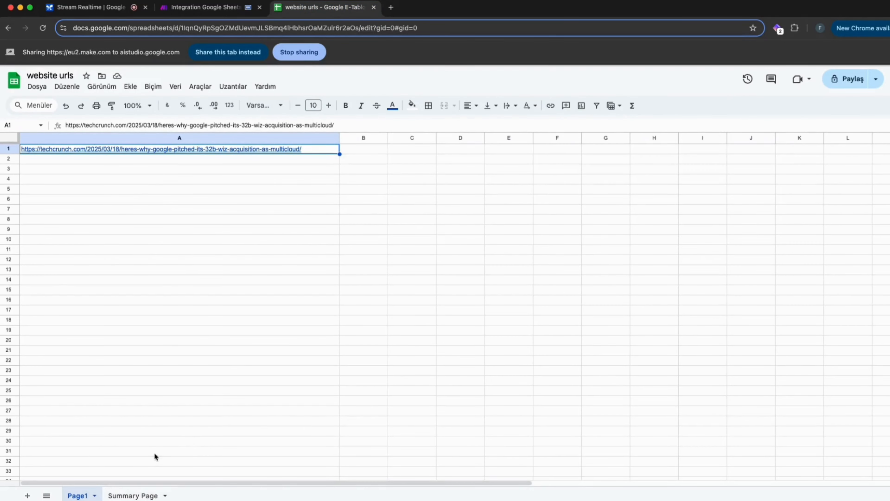
{"action": "left_click", "coordinate": [135, 495]}
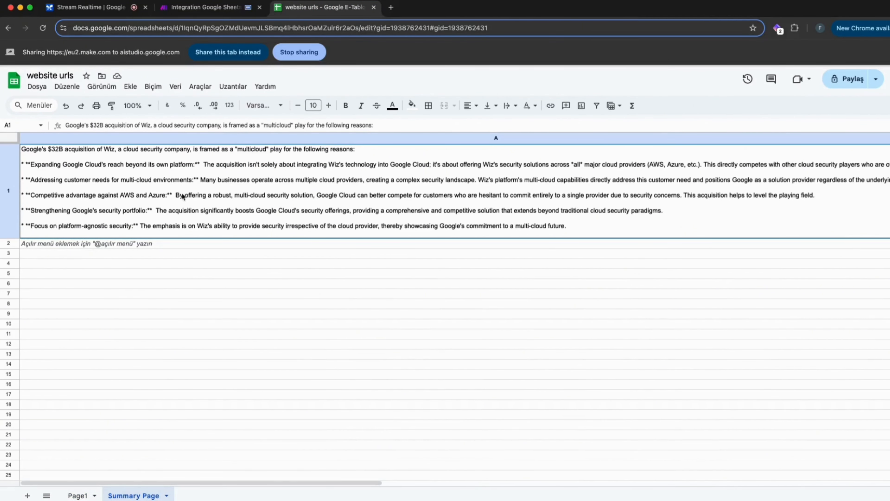